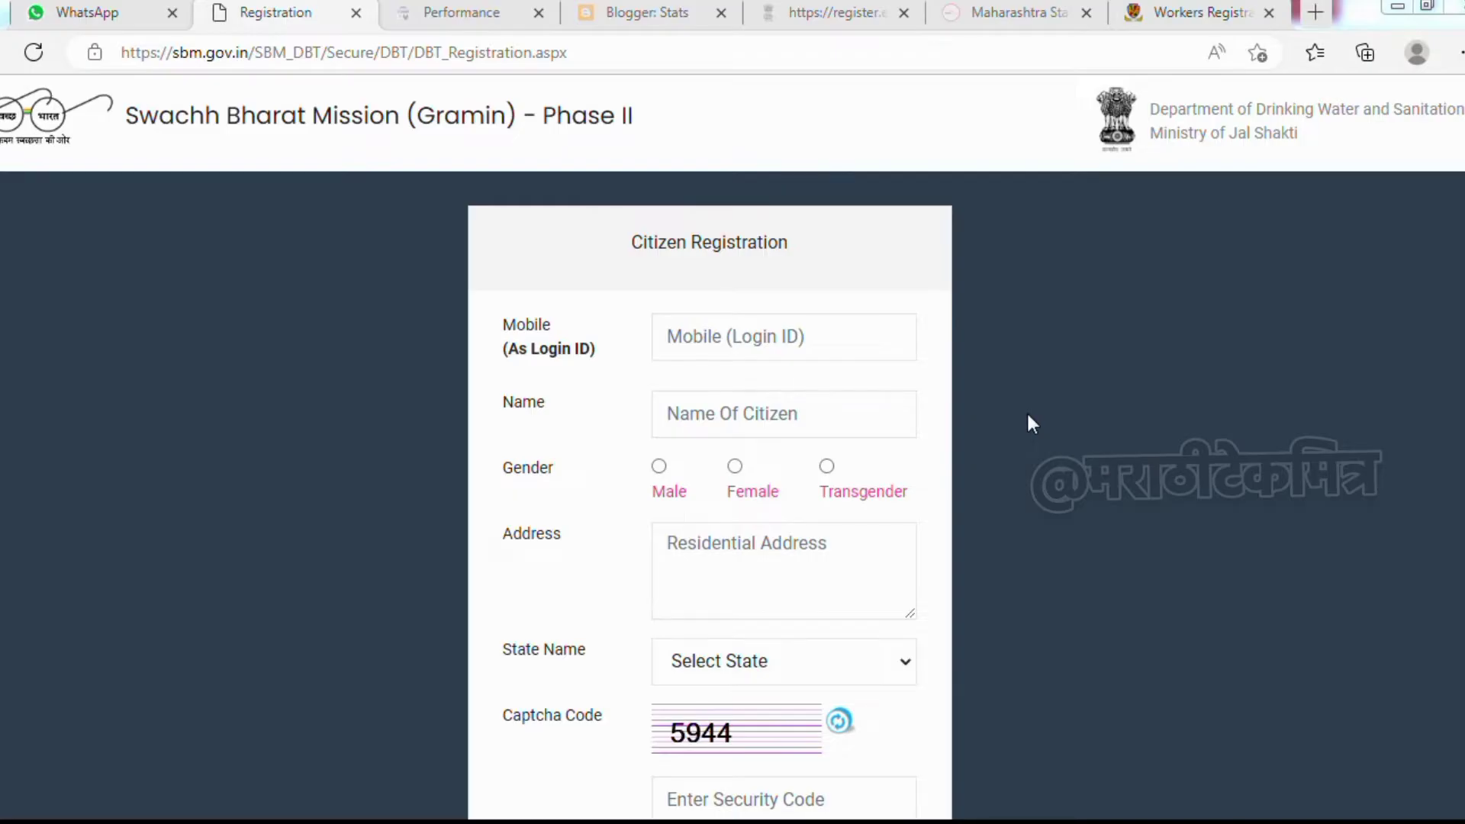
Fill in the citizen's mobile number, name and address, with gender set to Female
double_click(526, 325)
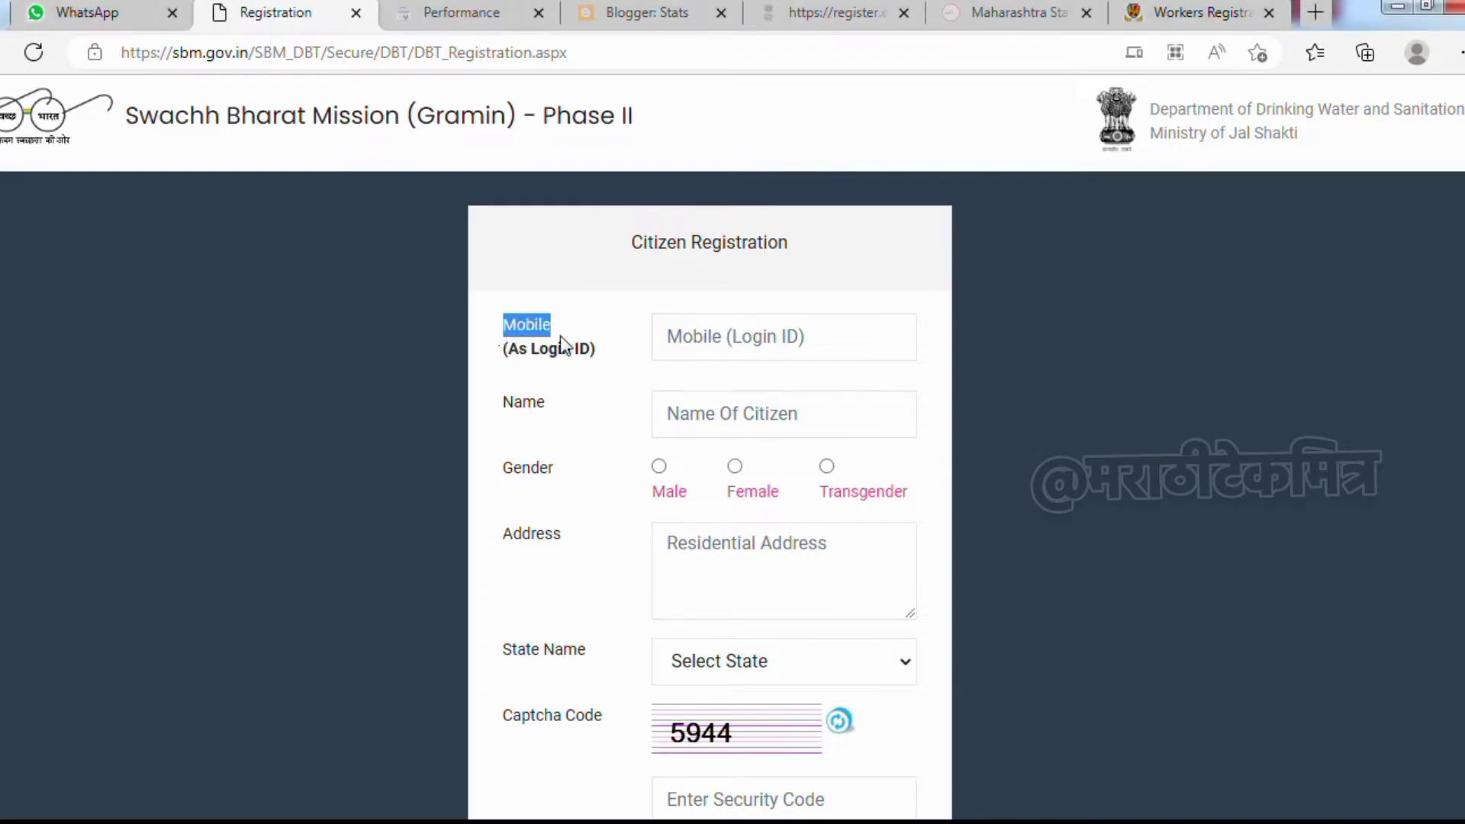
click(725, 337)
click(601, 397)
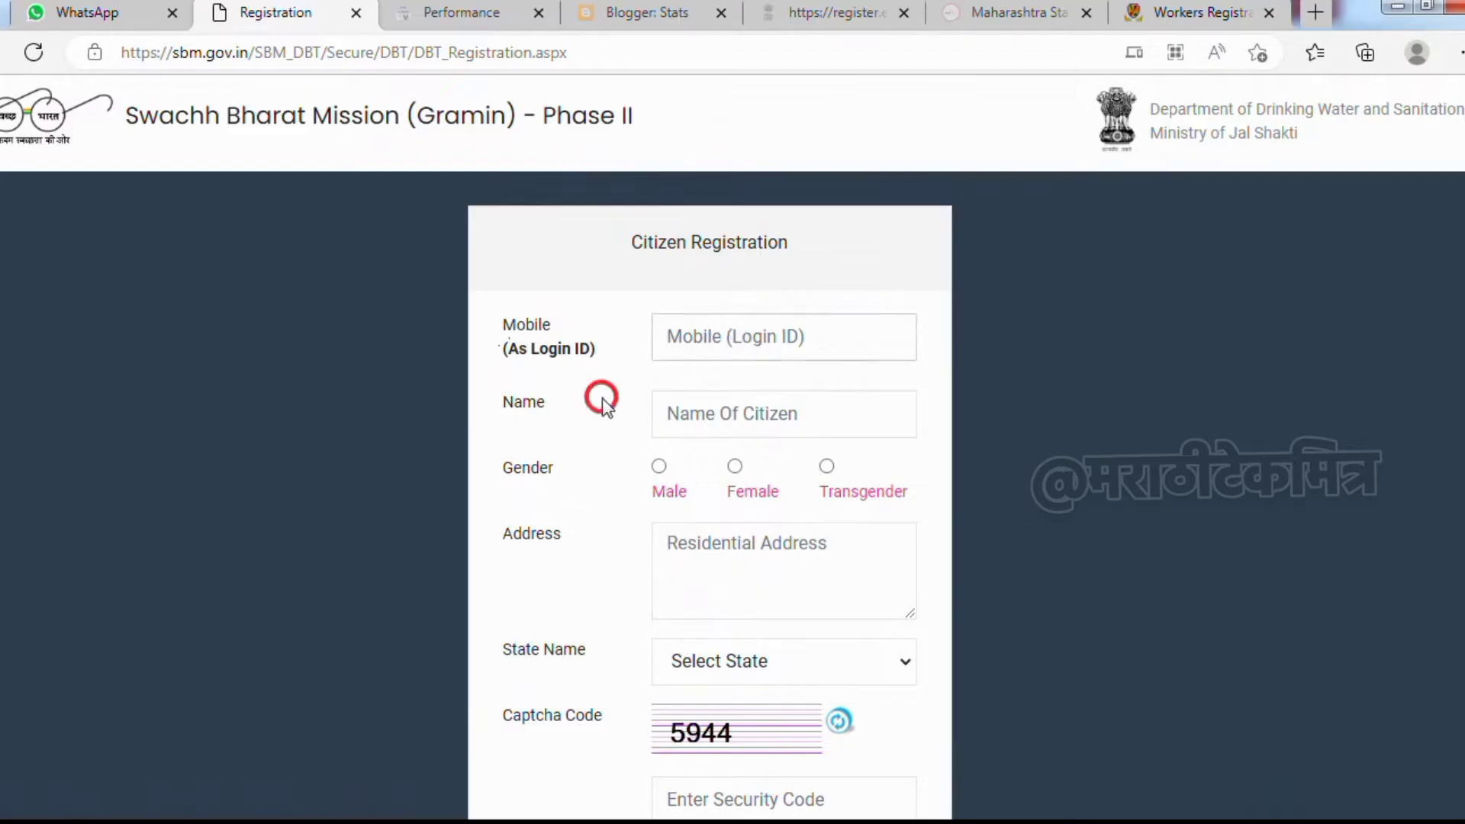
click(729, 412)
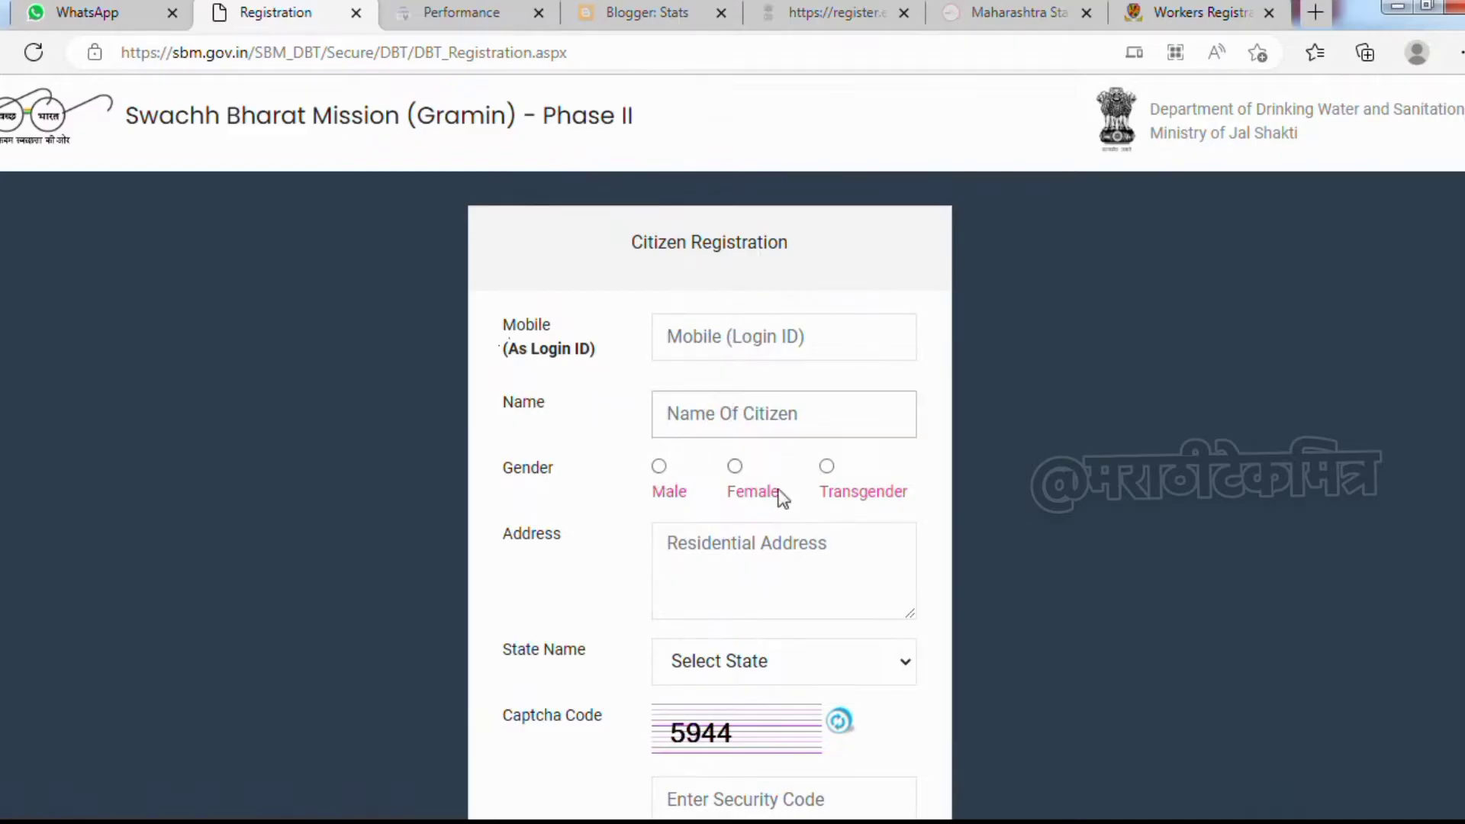
click(734, 467)
click(735, 561)
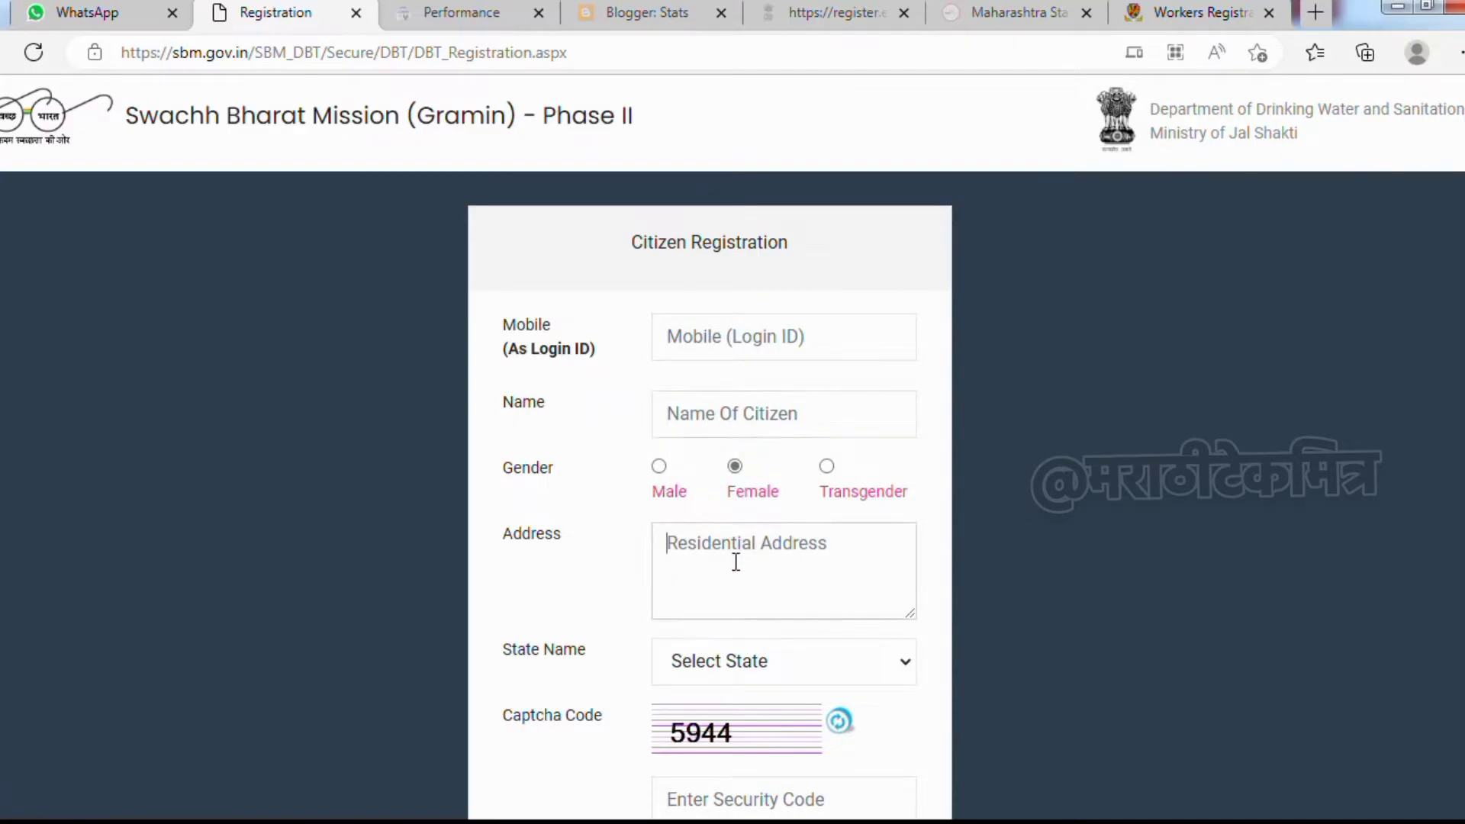
Choose Maharashtra as the state, enter the captcha security code and submit the registration
scroll(735, 562, down, 3)
click(712, 432)
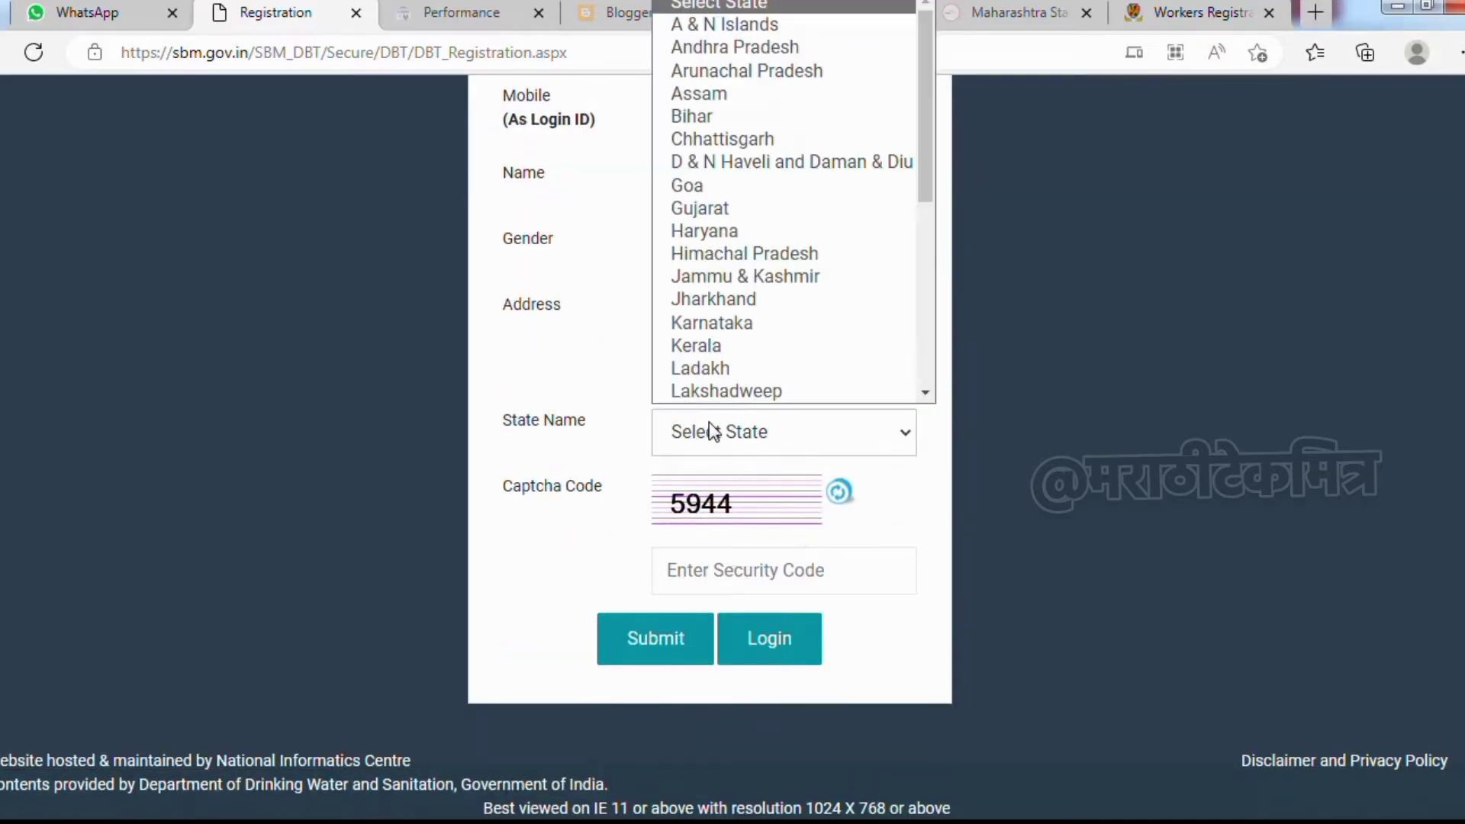
key(m)
key(m)
key(Return)
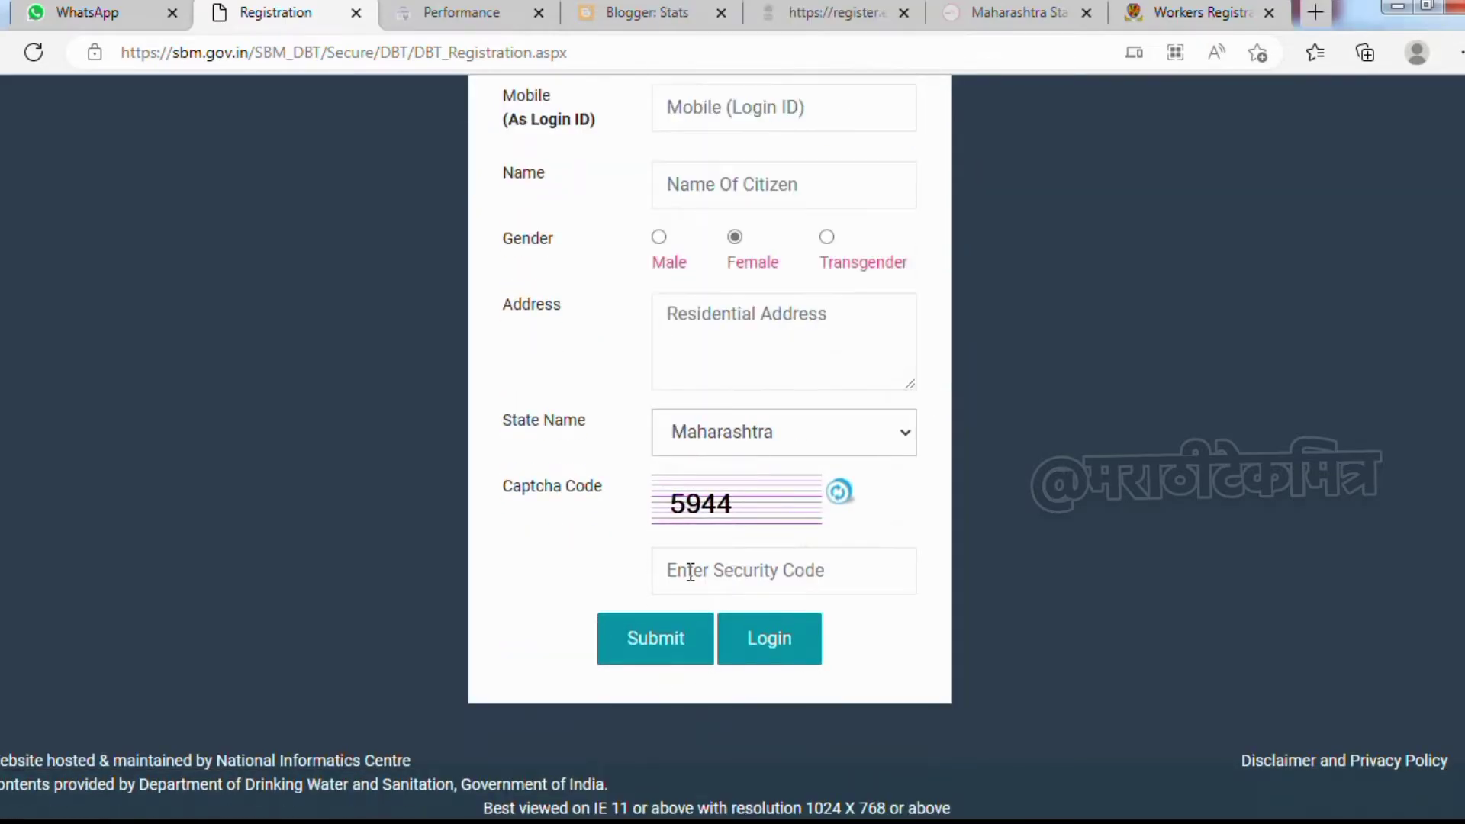
click(689, 571)
text(5944)
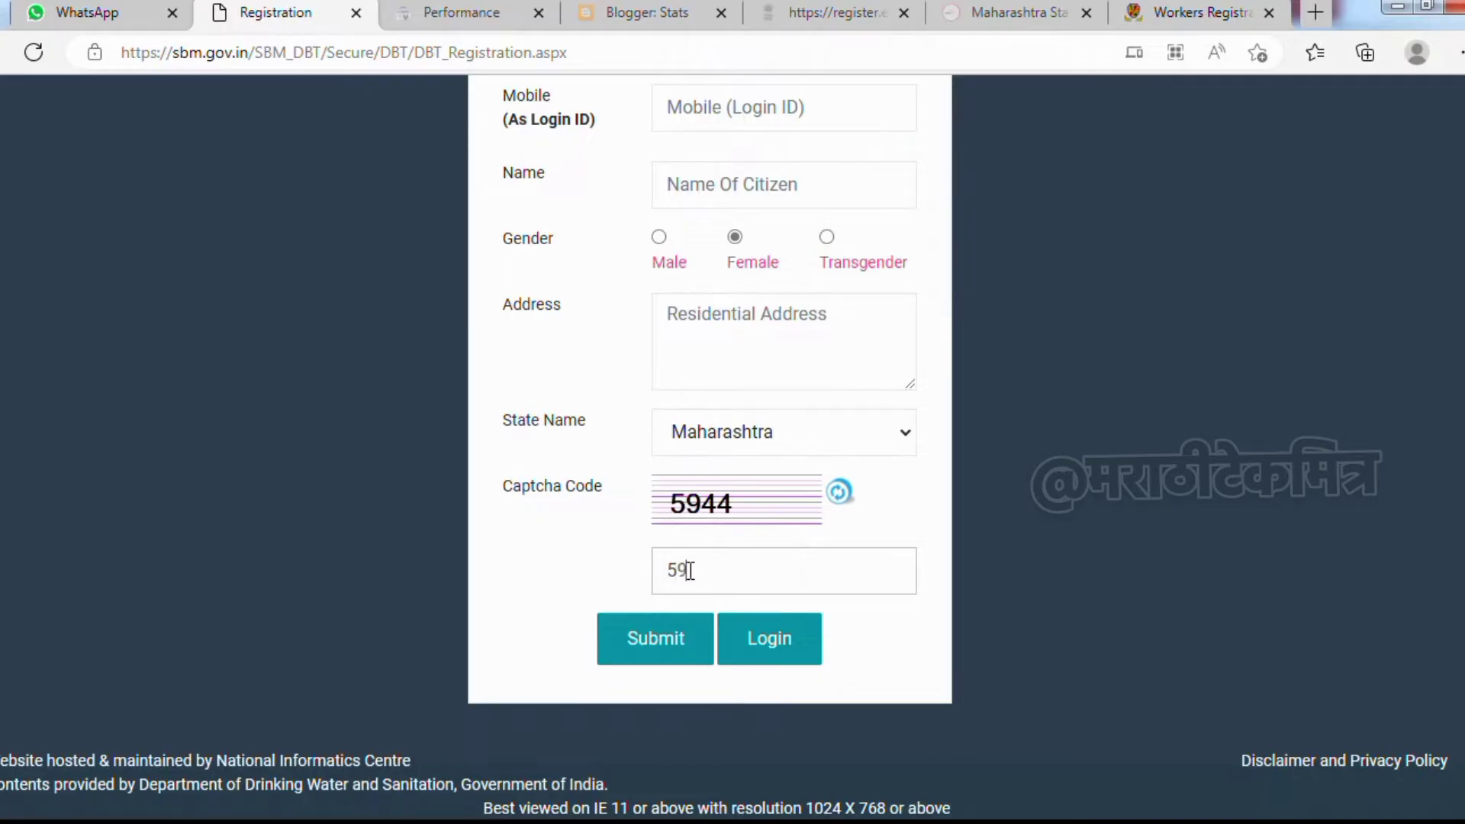
click(598, 554)
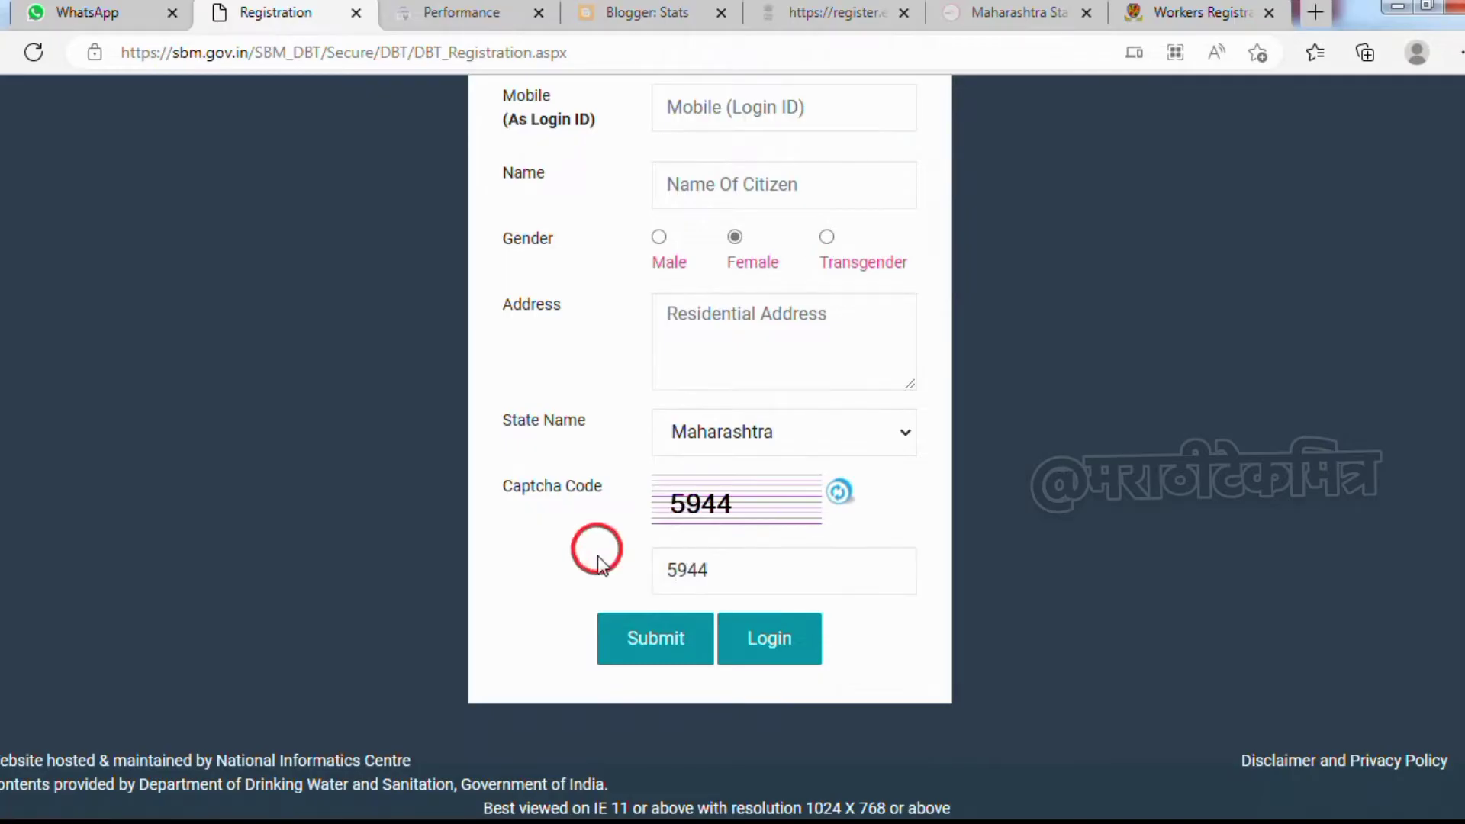
click(653, 645)
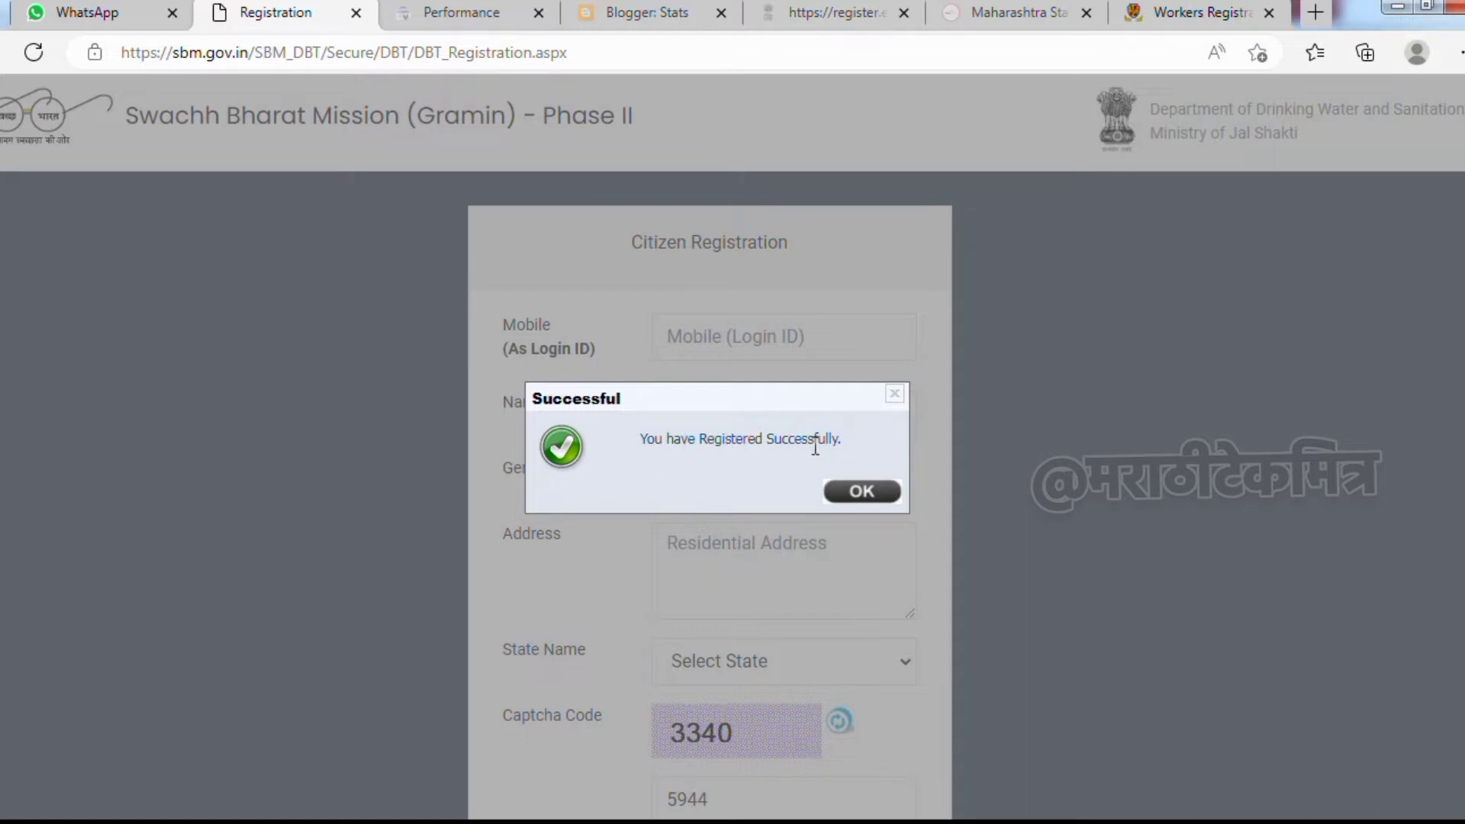
Dismiss the registration success message and log in to reach the New Application form
click(848, 498)
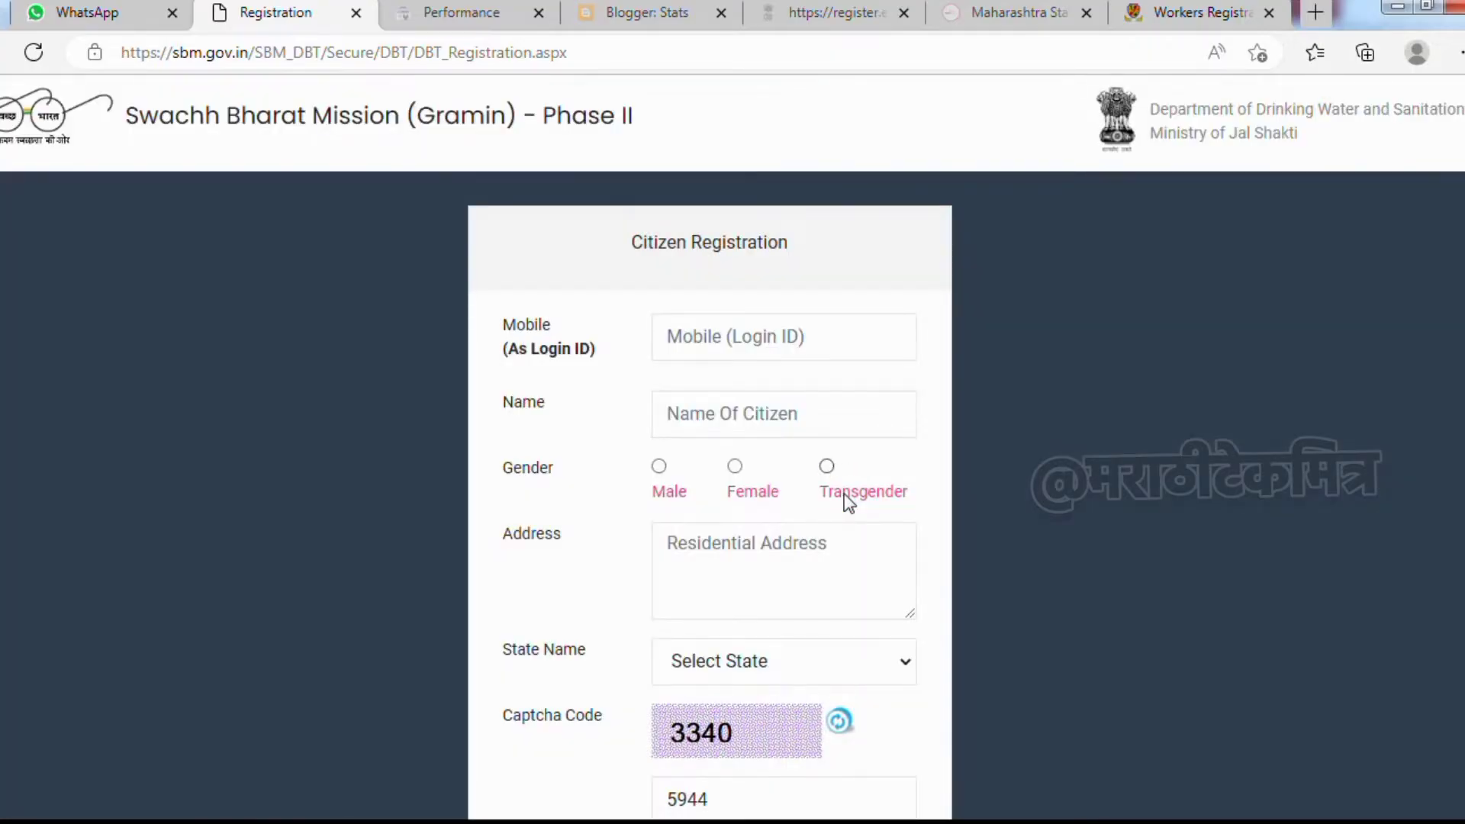
scroll(848, 504, down, 3)
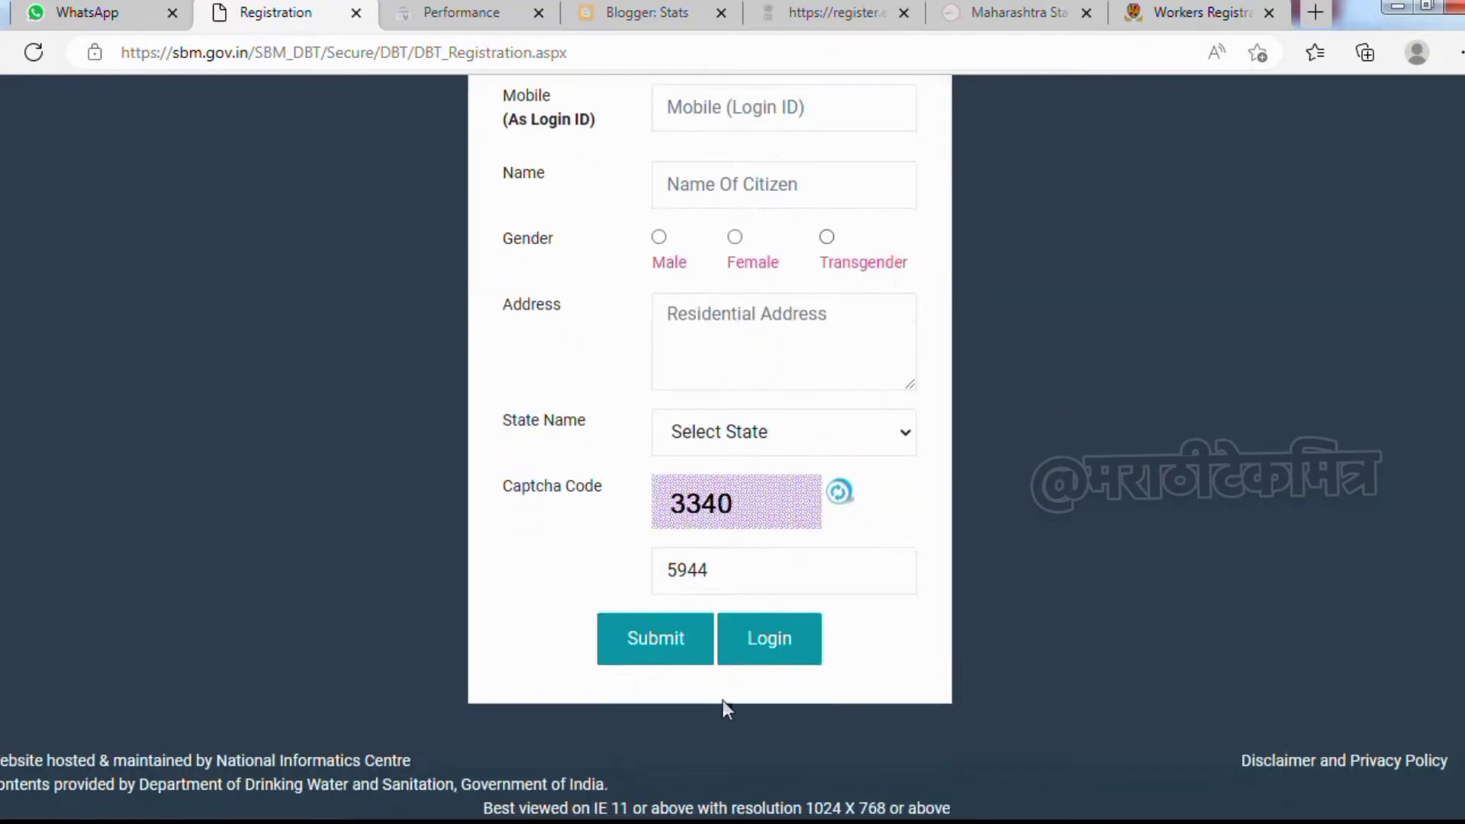
click(764, 639)
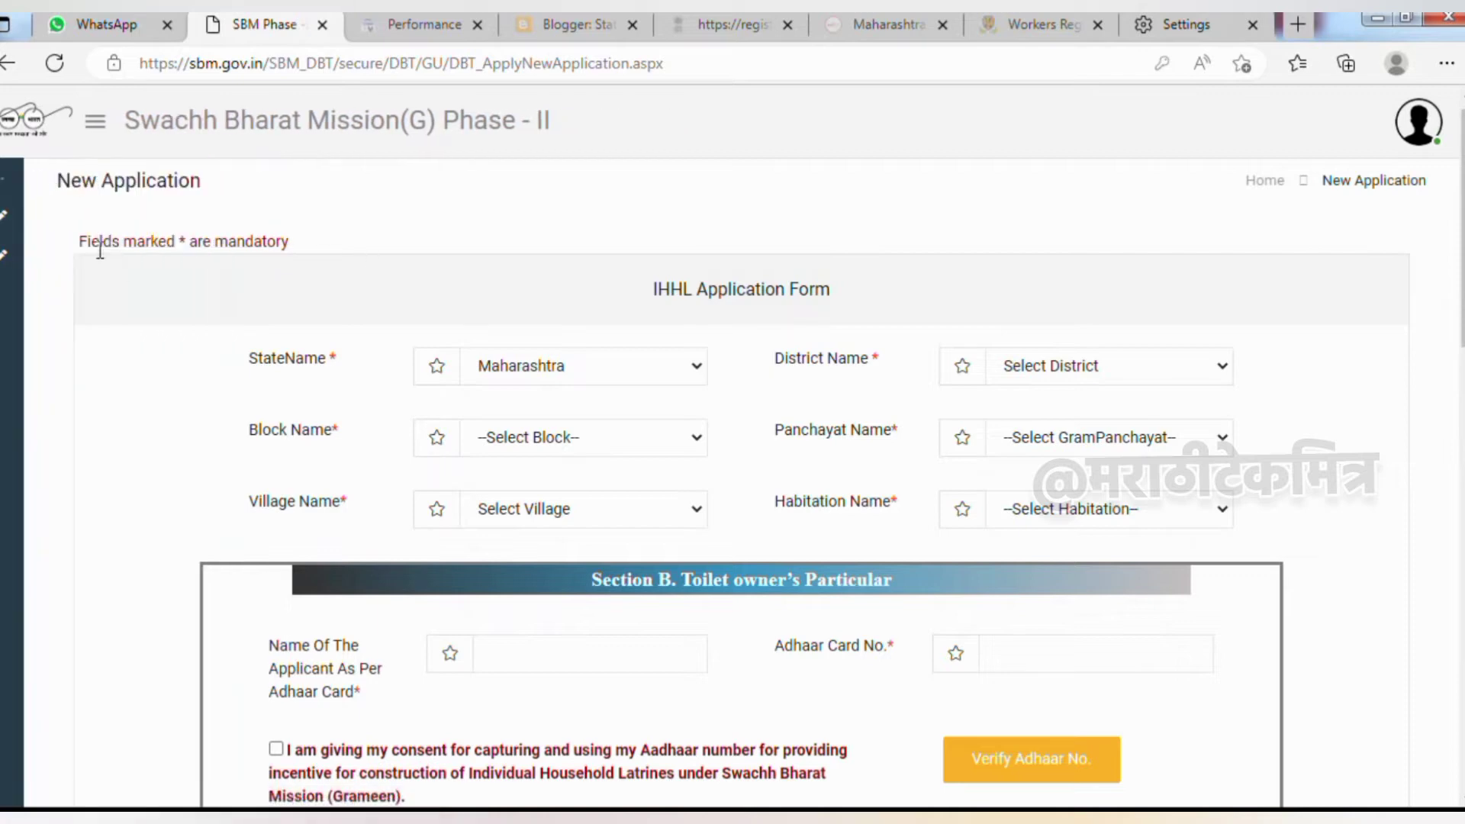
drag(79, 241, 283, 239)
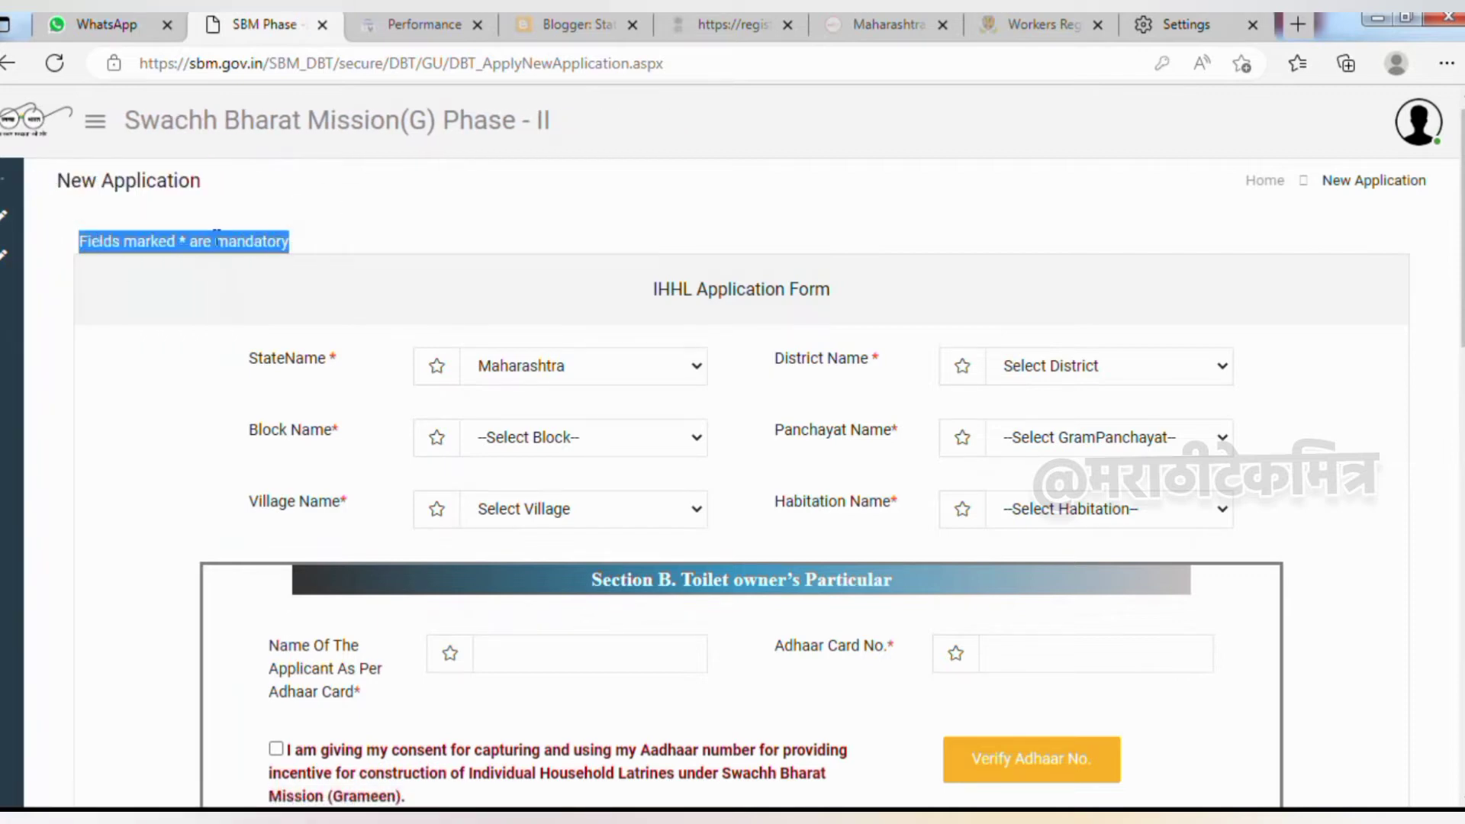
click(185, 241)
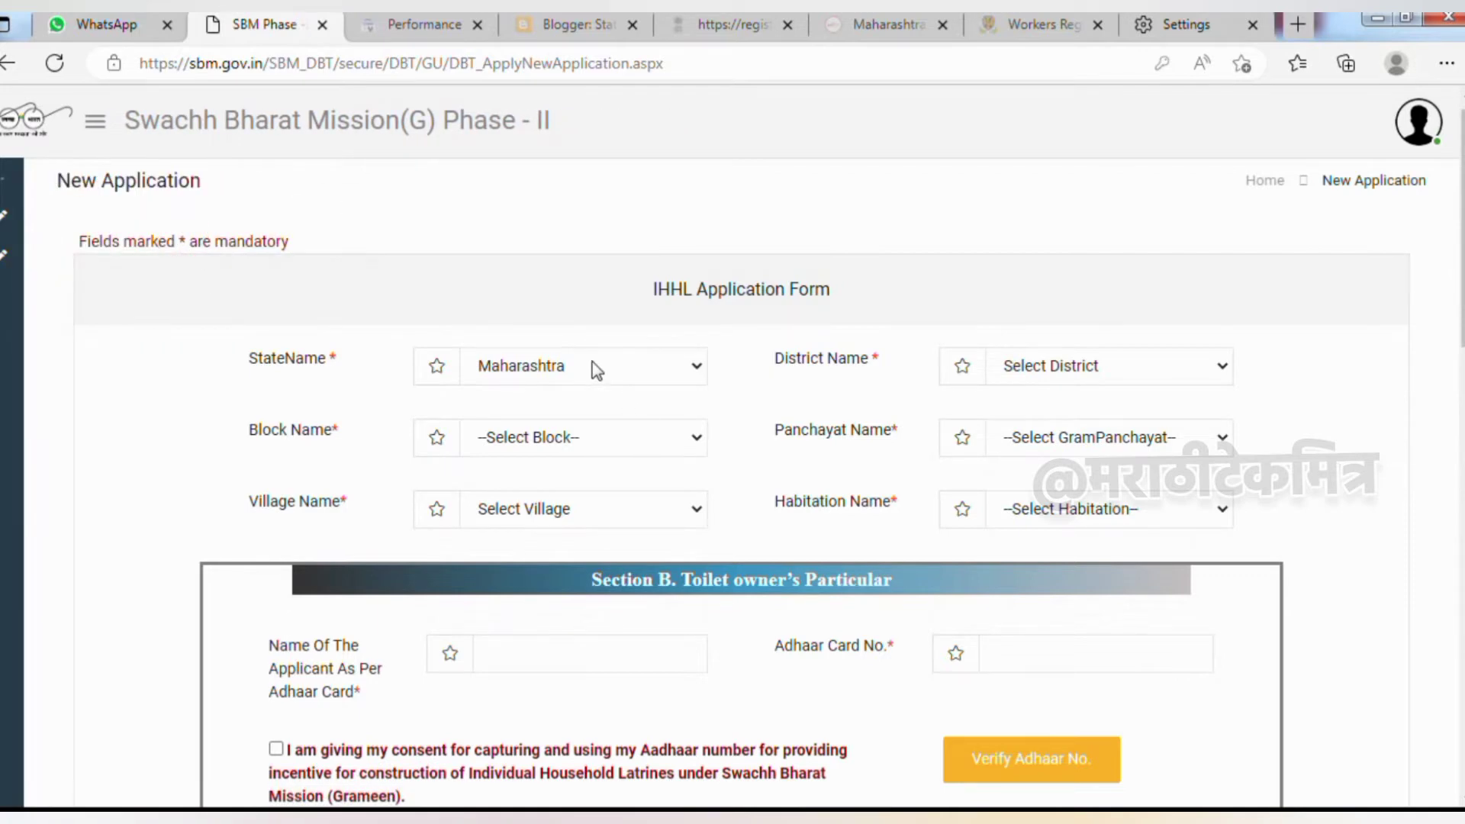
click(1034, 377)
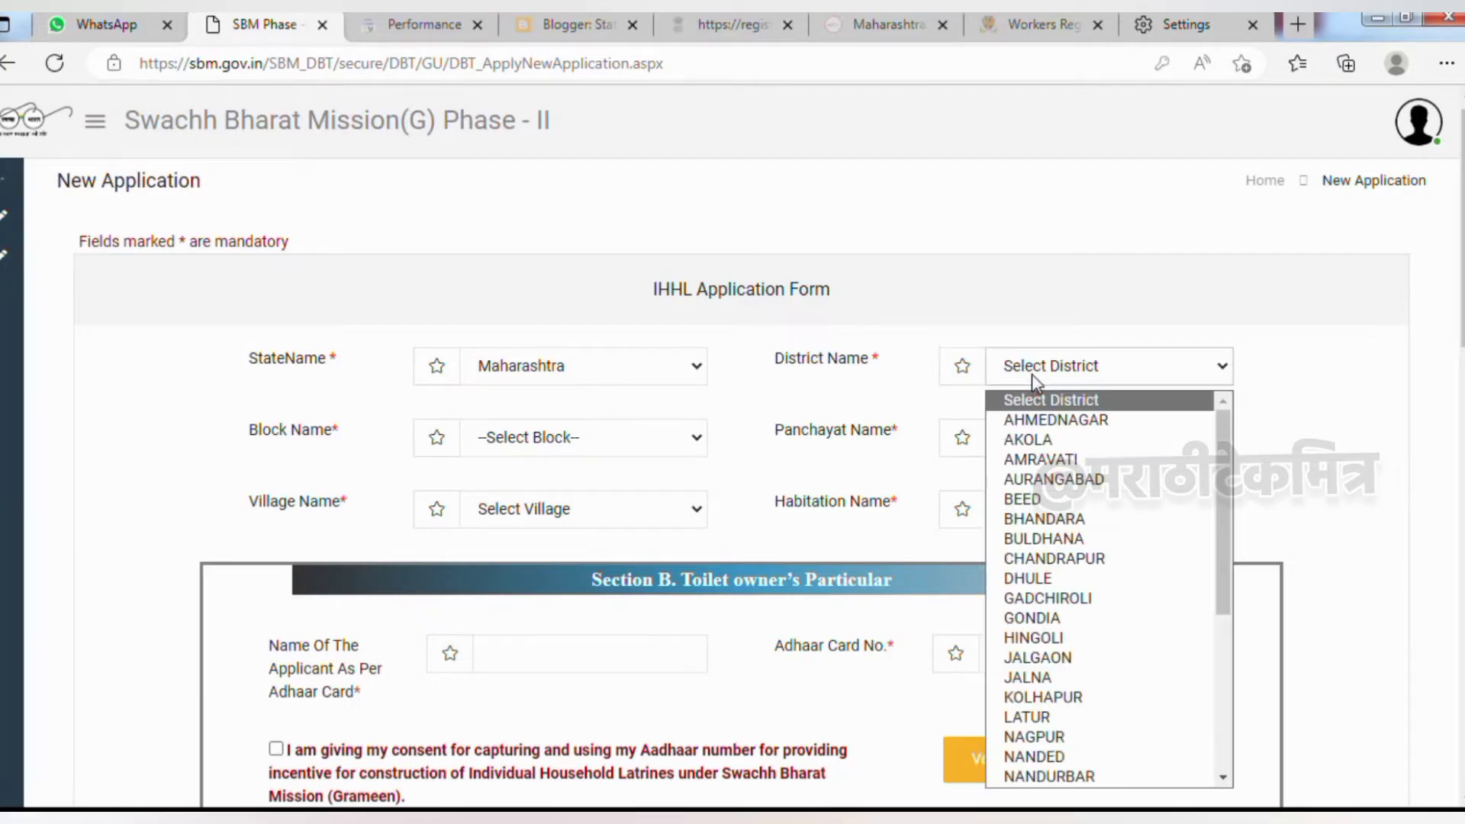
click(852, 397)
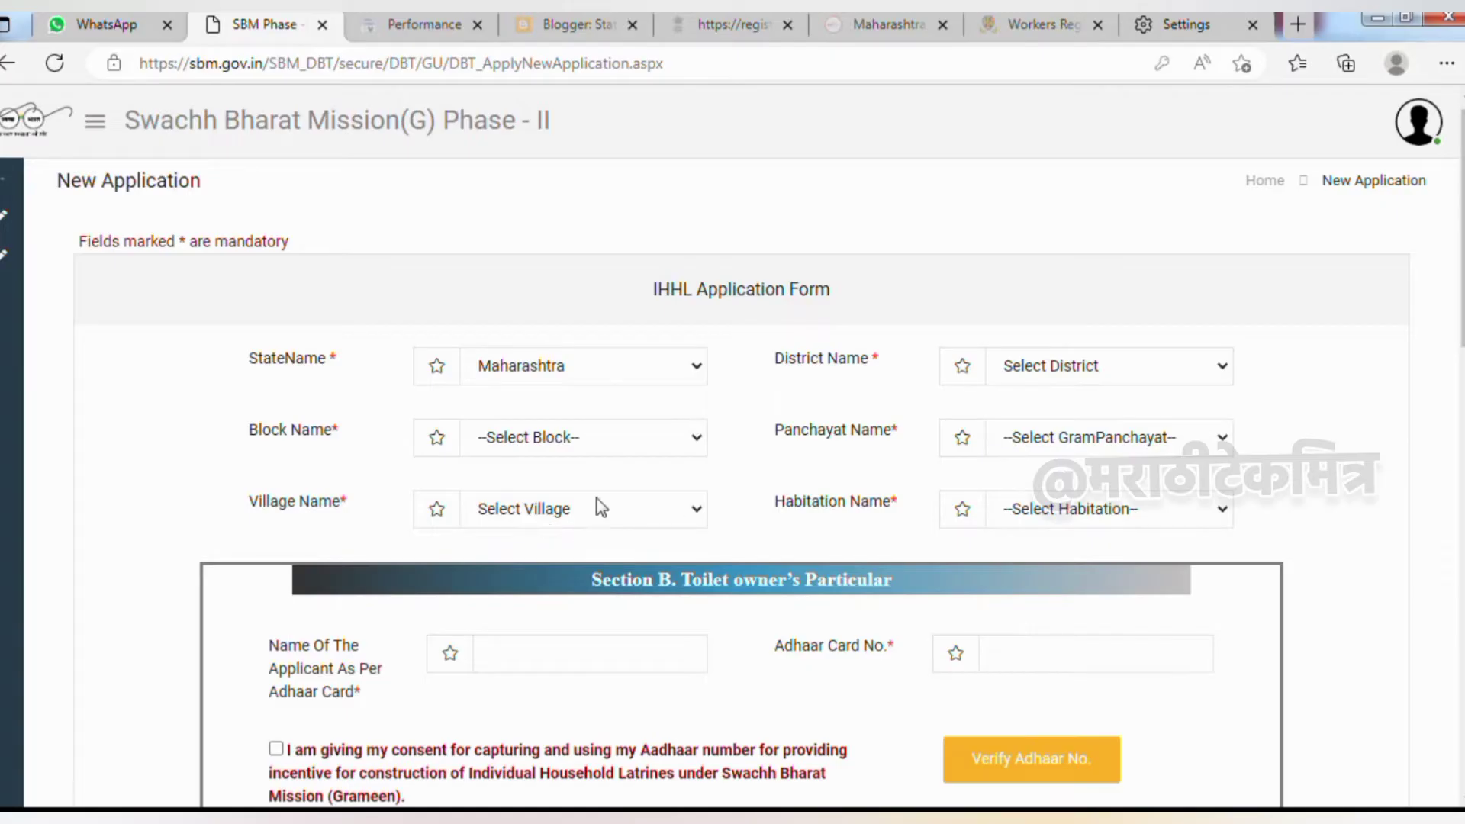
click(1038, 511)
click(1039, 513)
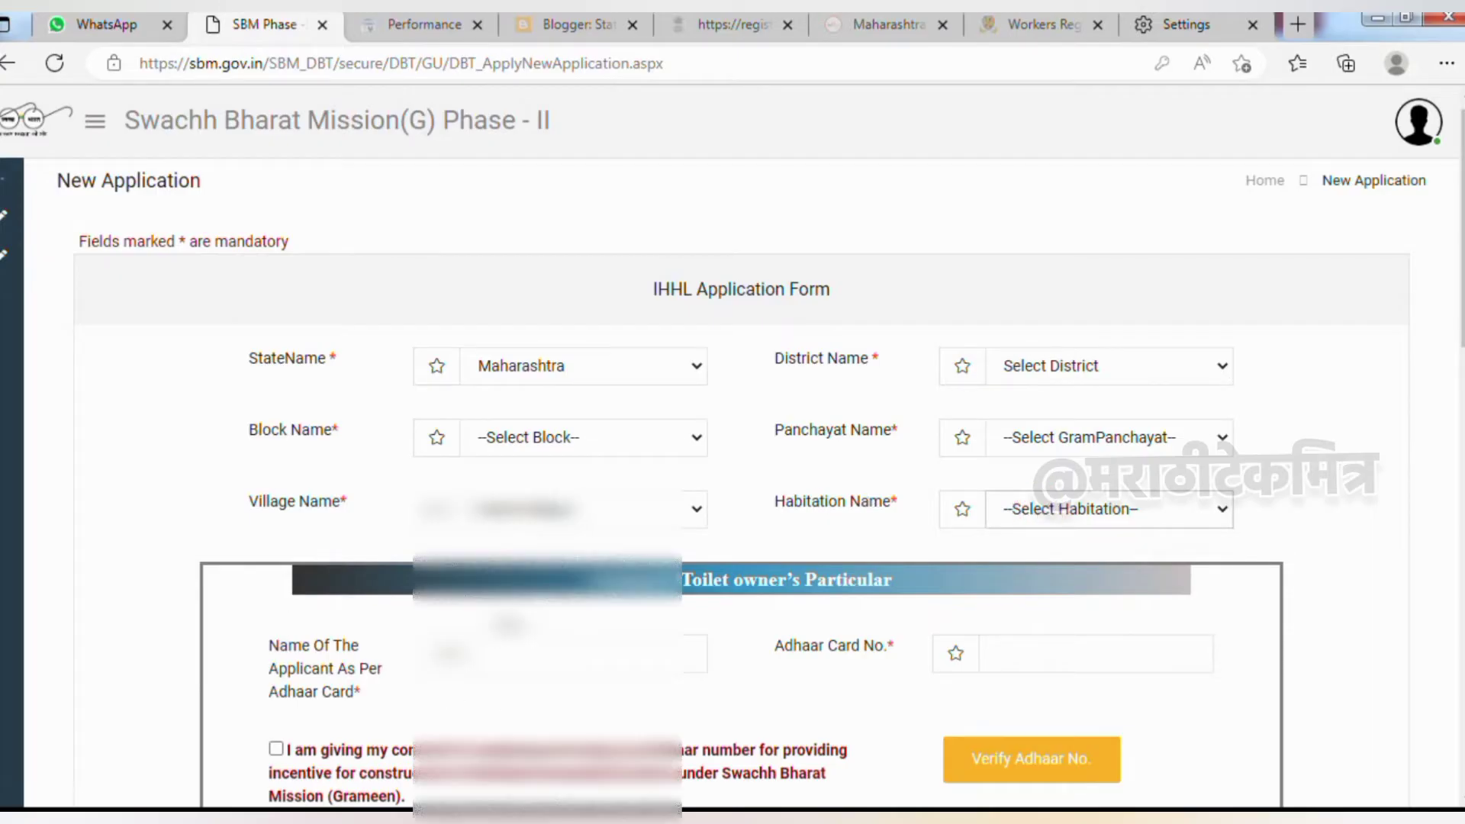
Fill in the owner's name as per Aadhaar, Aadhaar number and father or husband name
scroll(689, 570, down, 5)
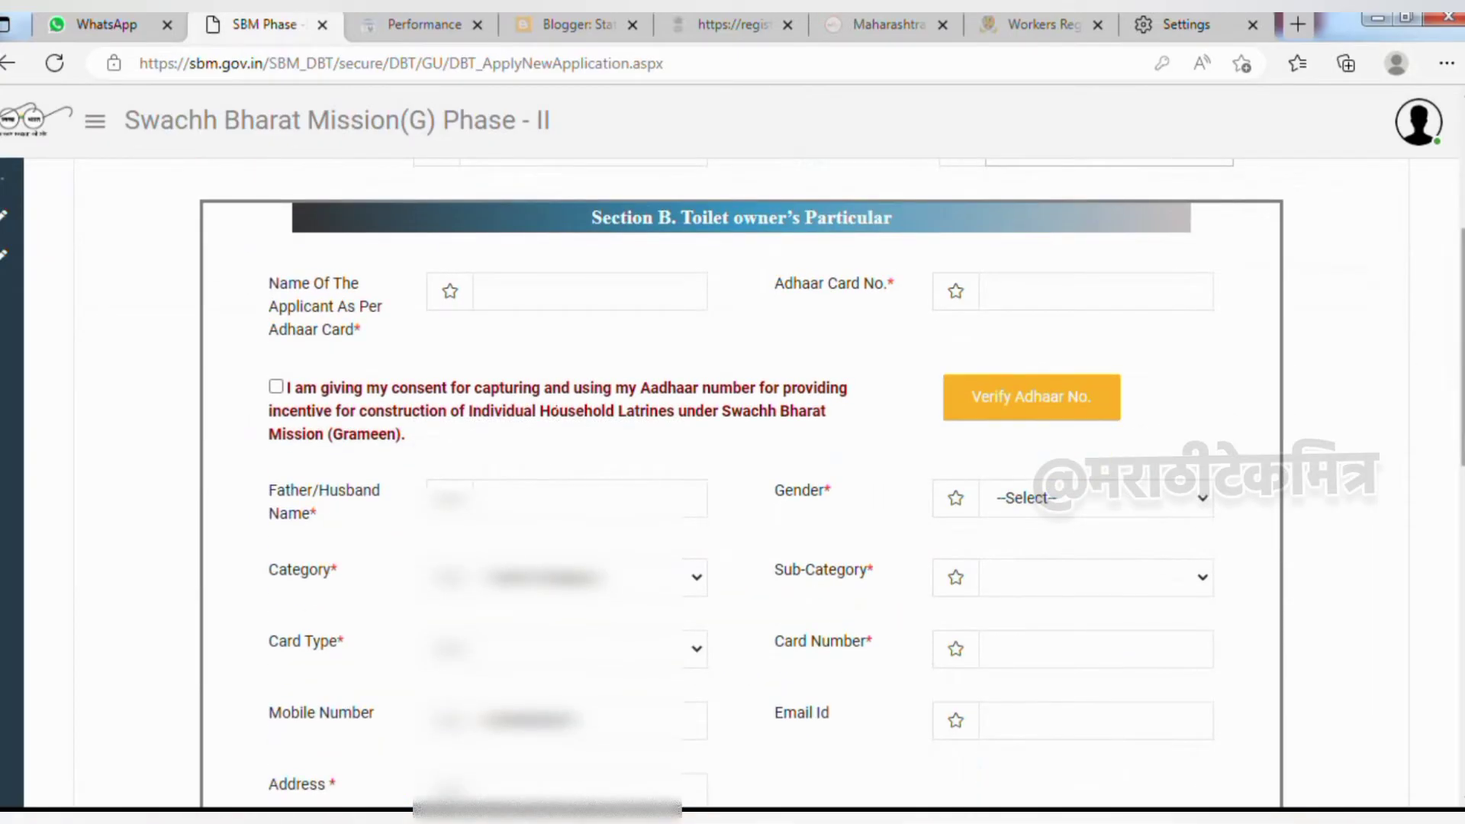
scroll(554, 409, down, 1)
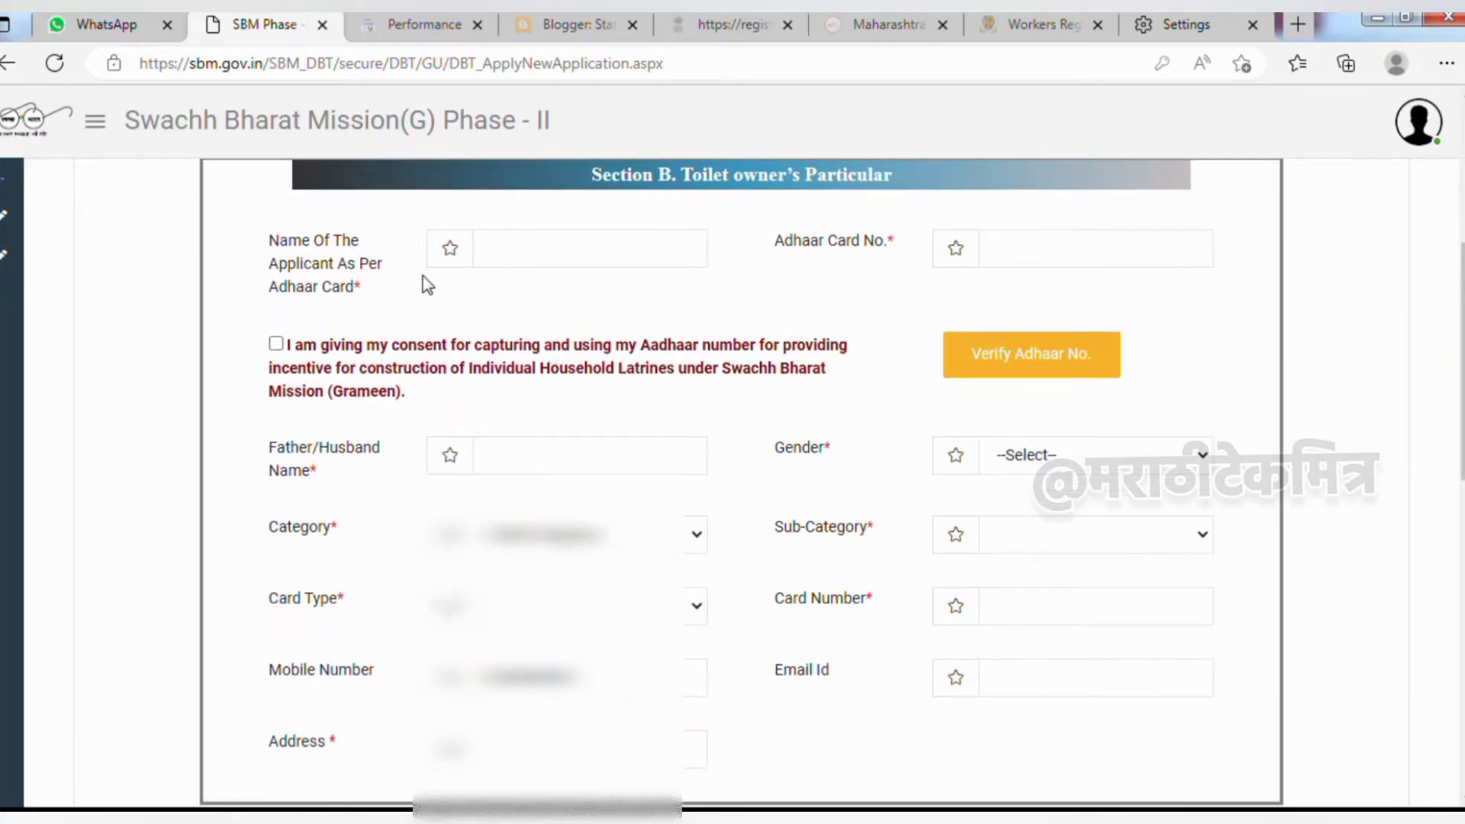
click(524, 248)
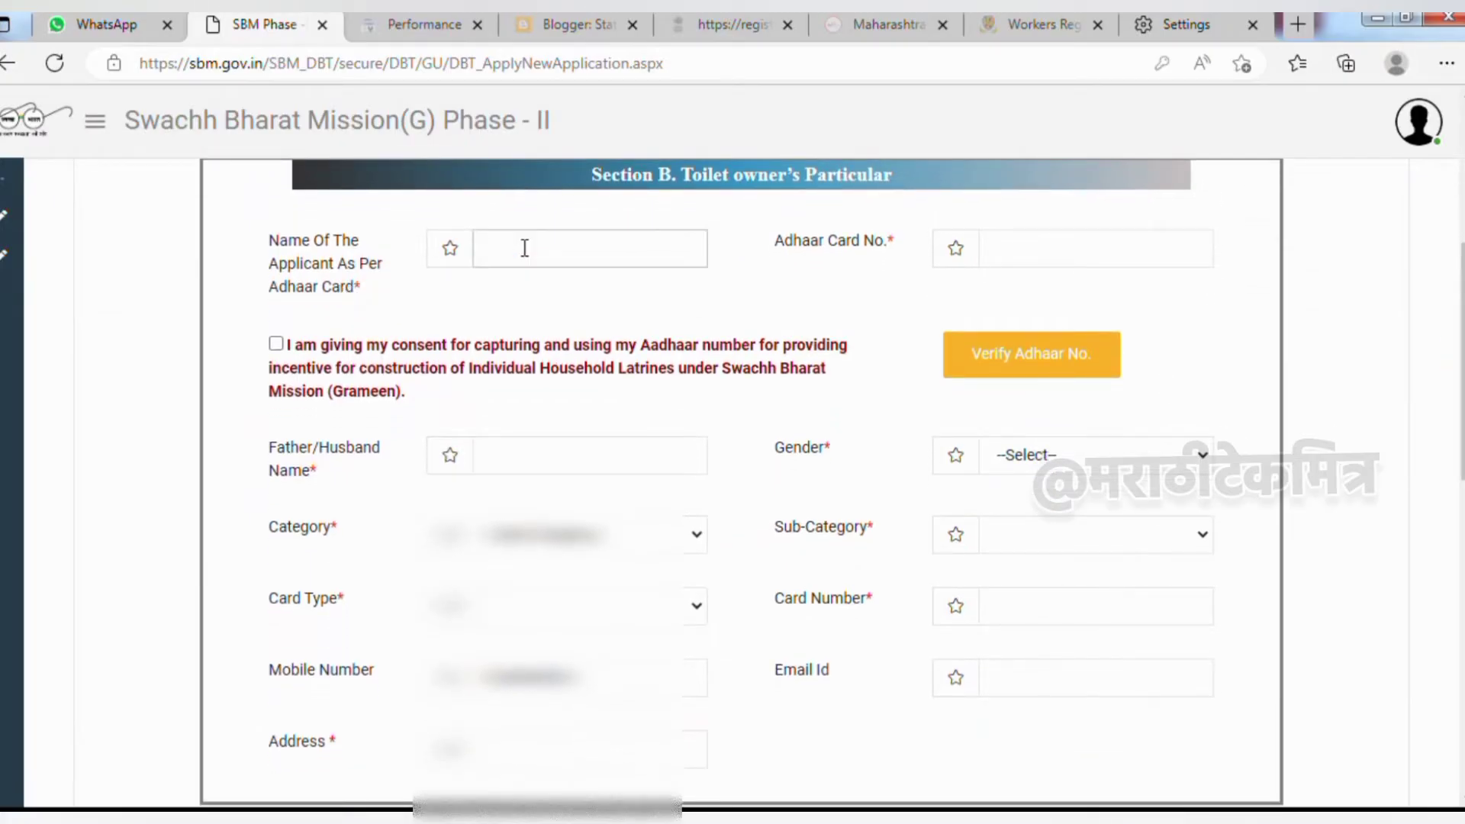
click(1053, 252)
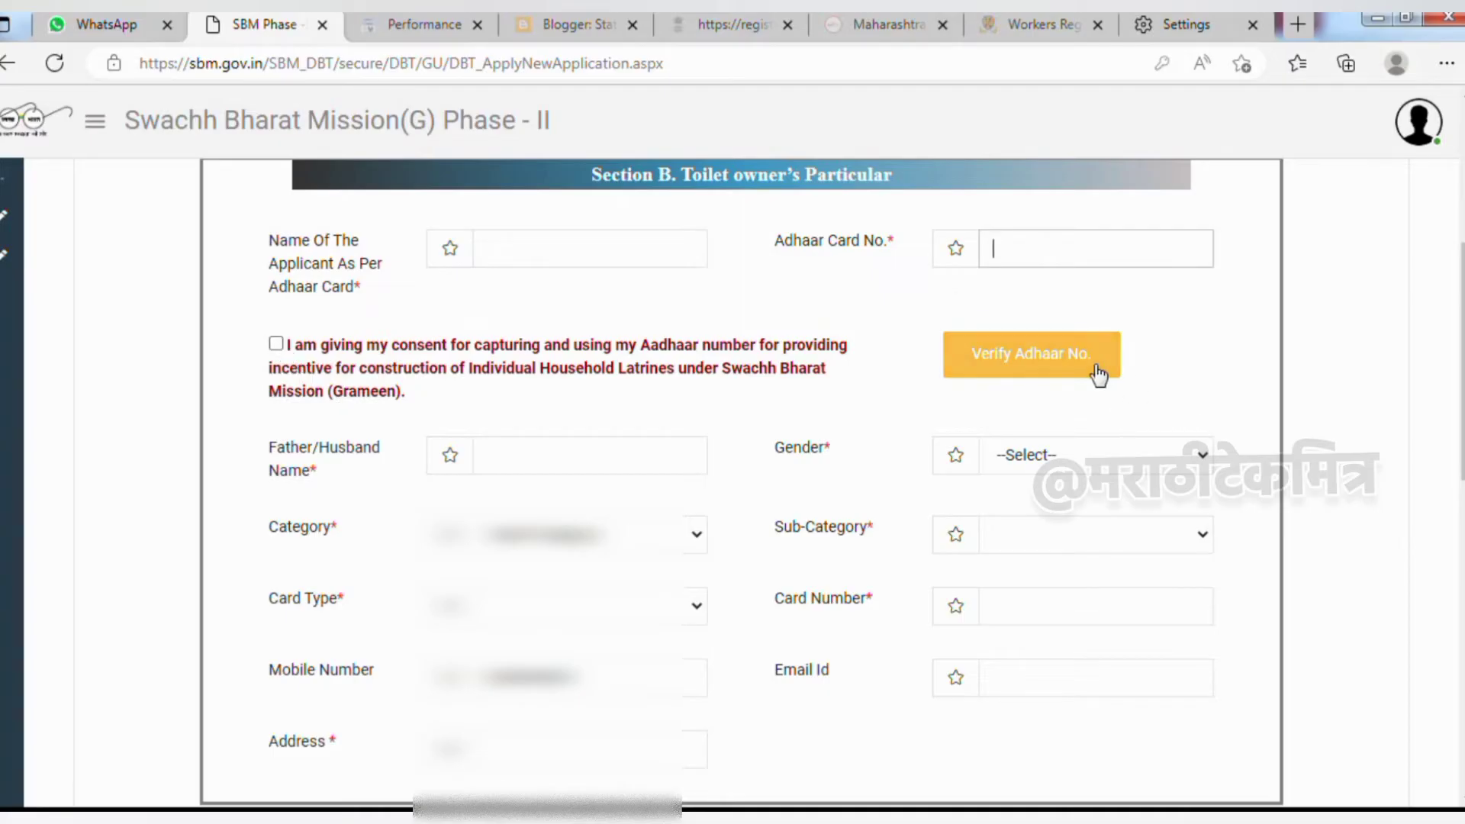
click(588, 461)
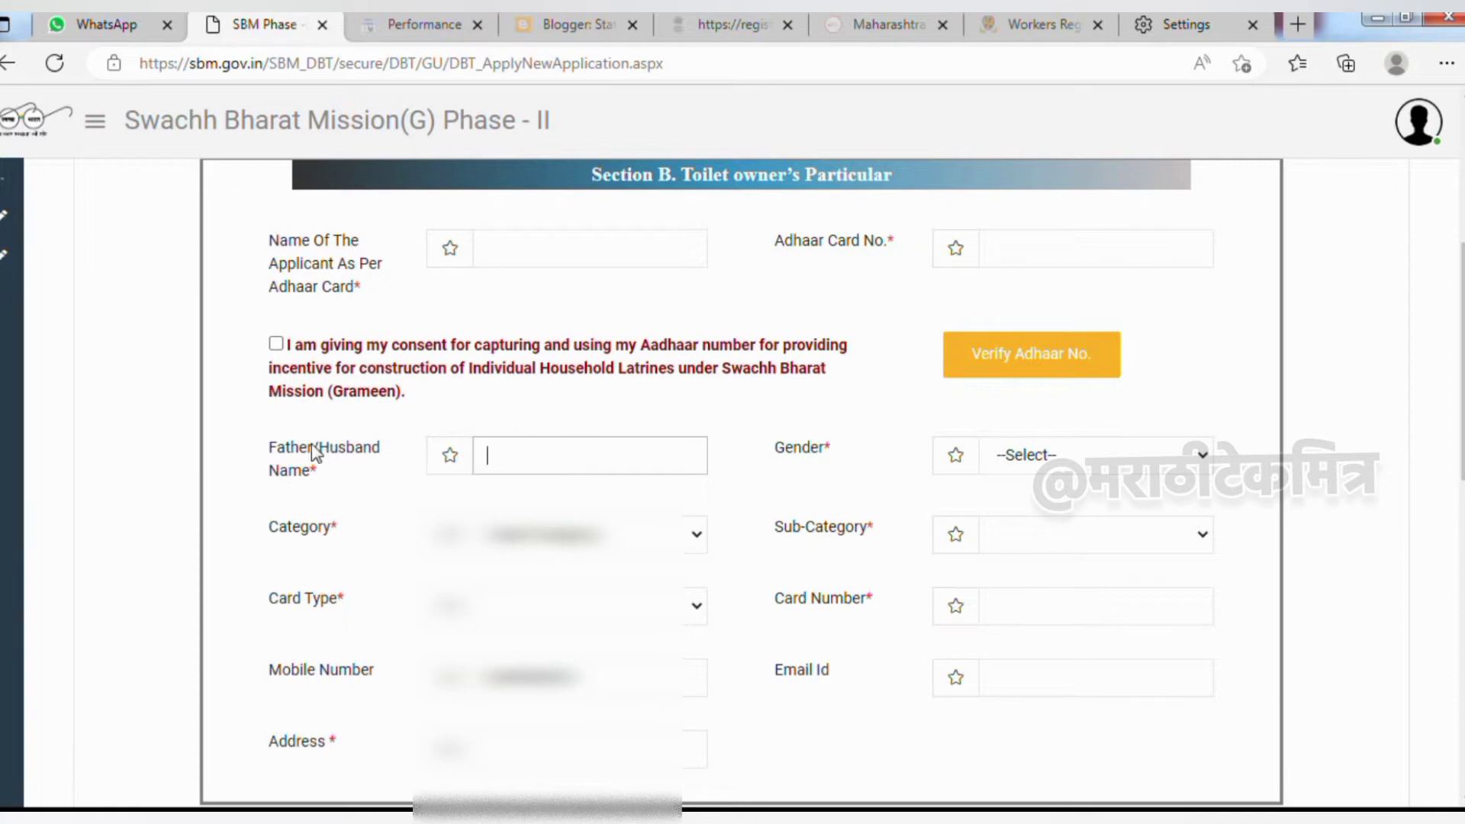
drag(258, 450, 335, 469)
click(337, 468)
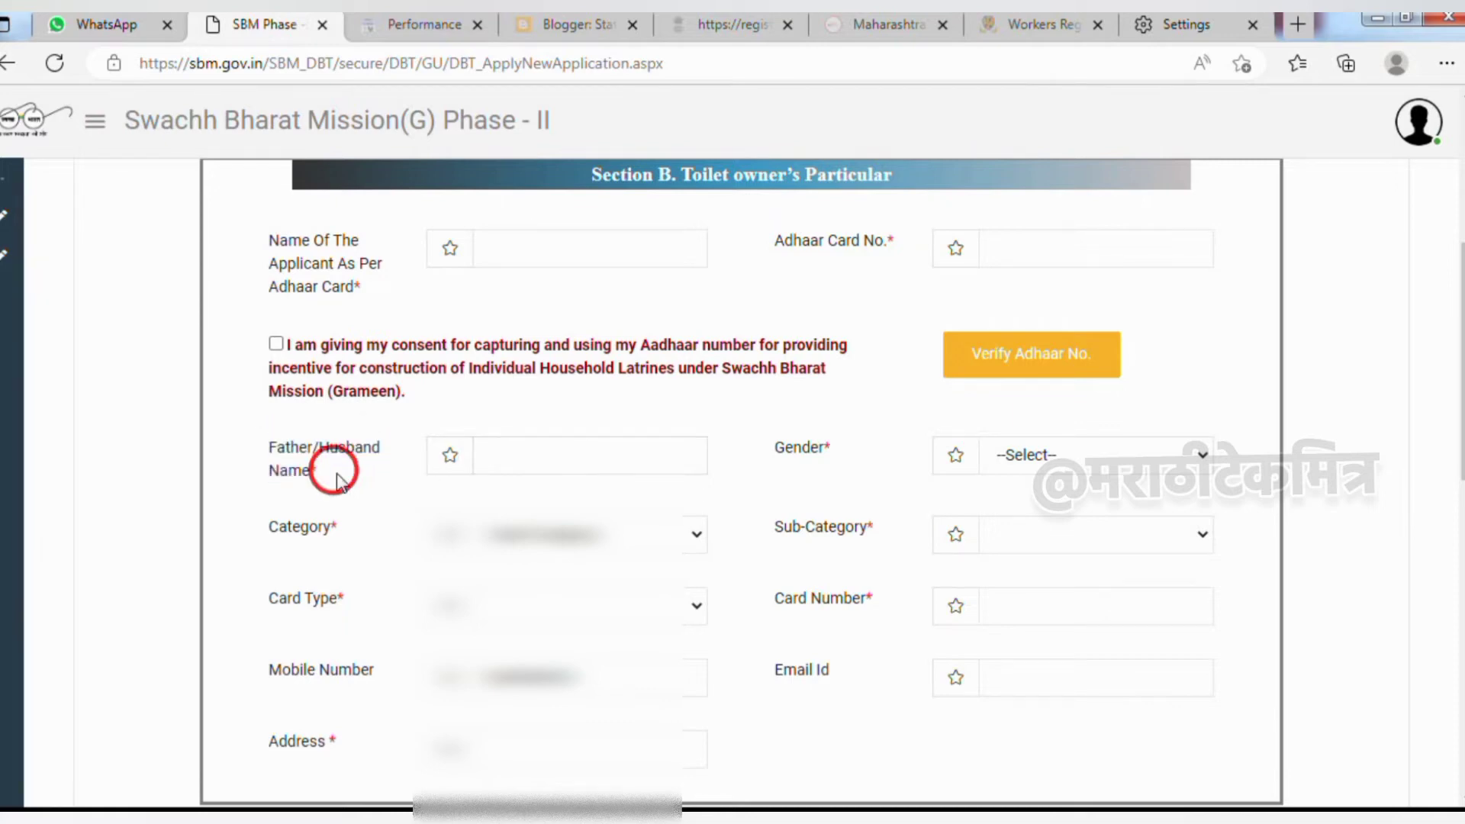
Set the toilet owner's gender to Female and category to APL
click(1008, 456)
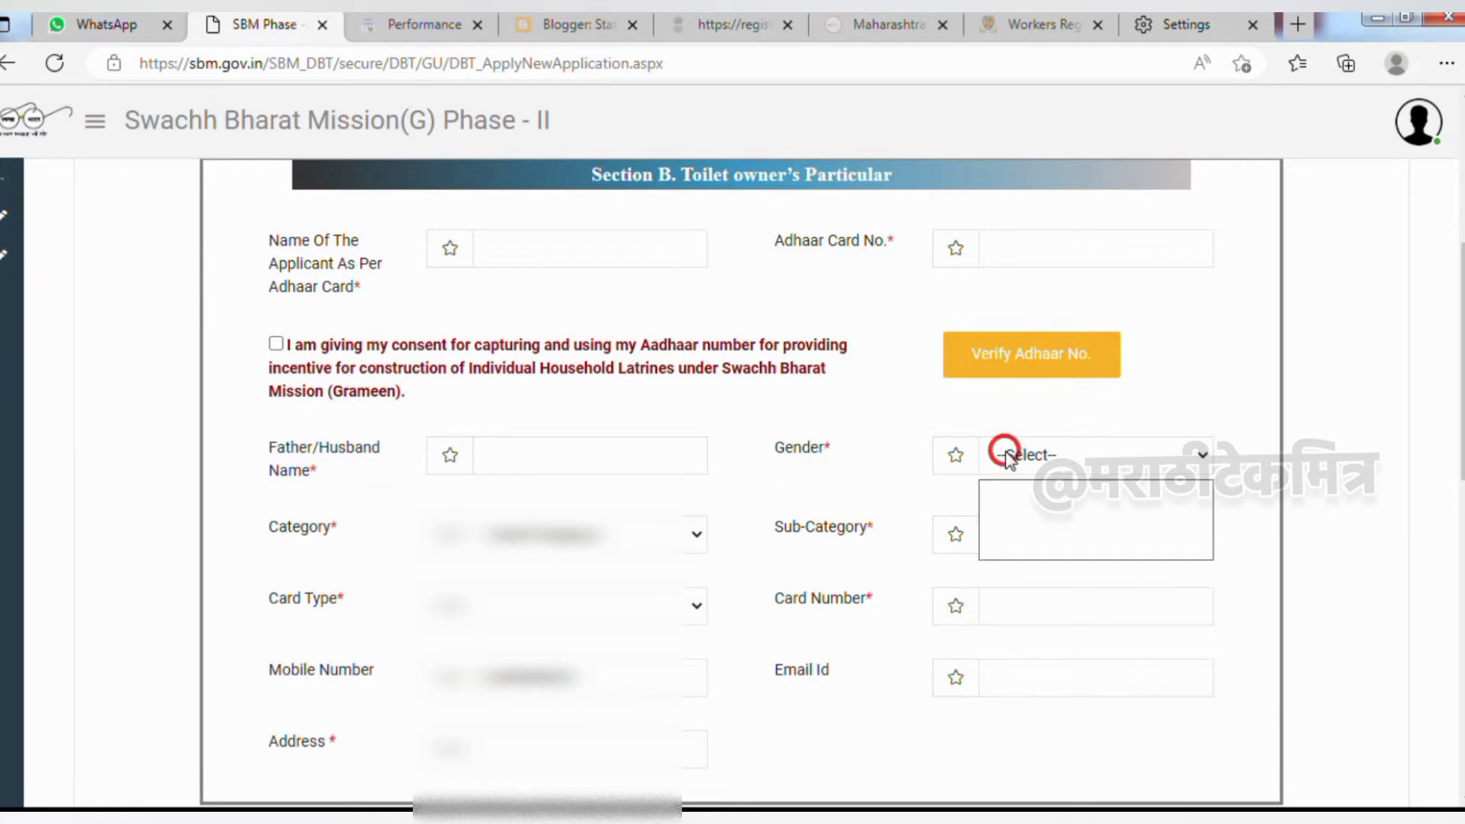
click(1018, 528)
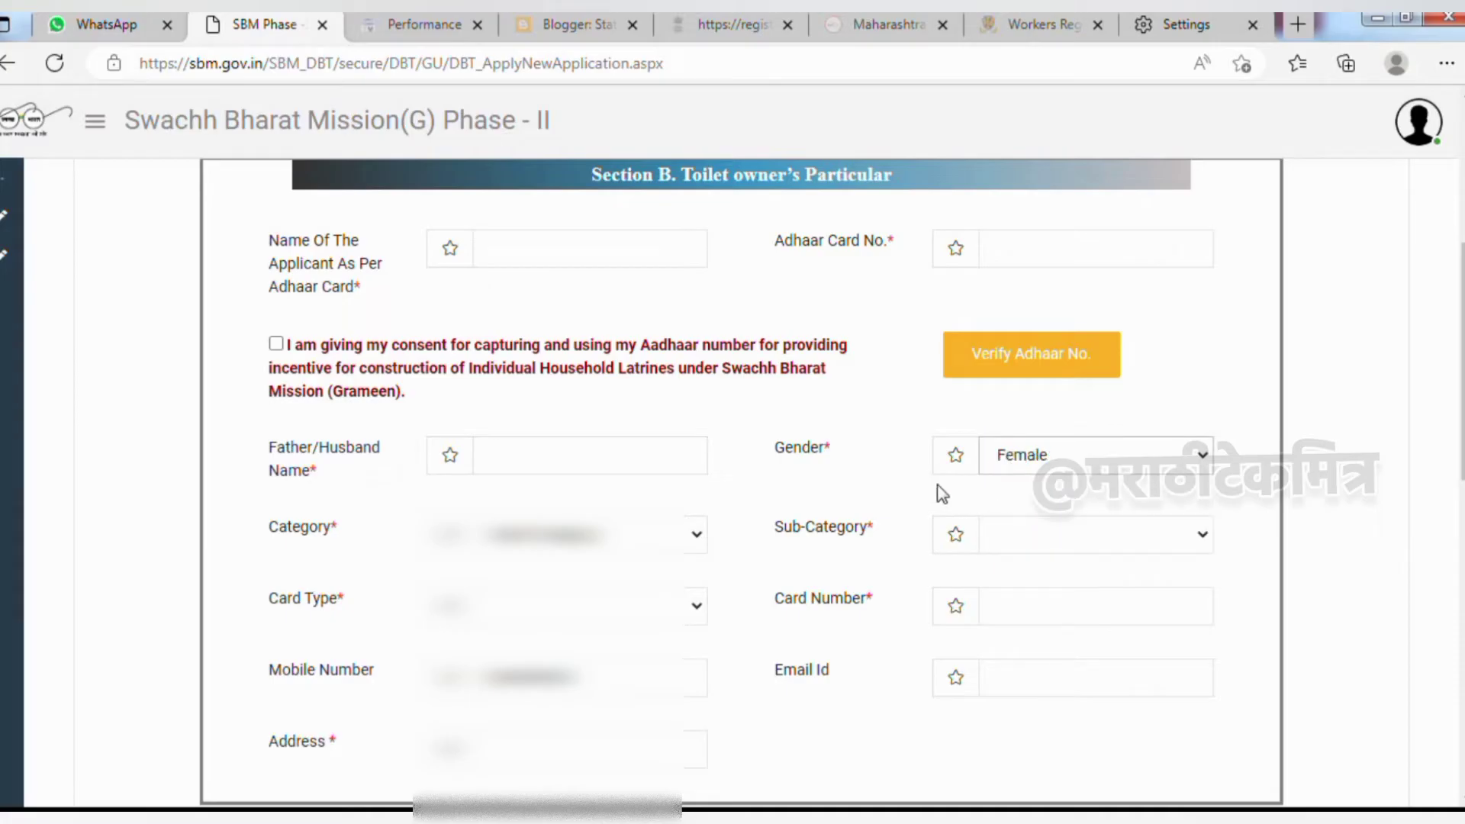
click(690, 533)
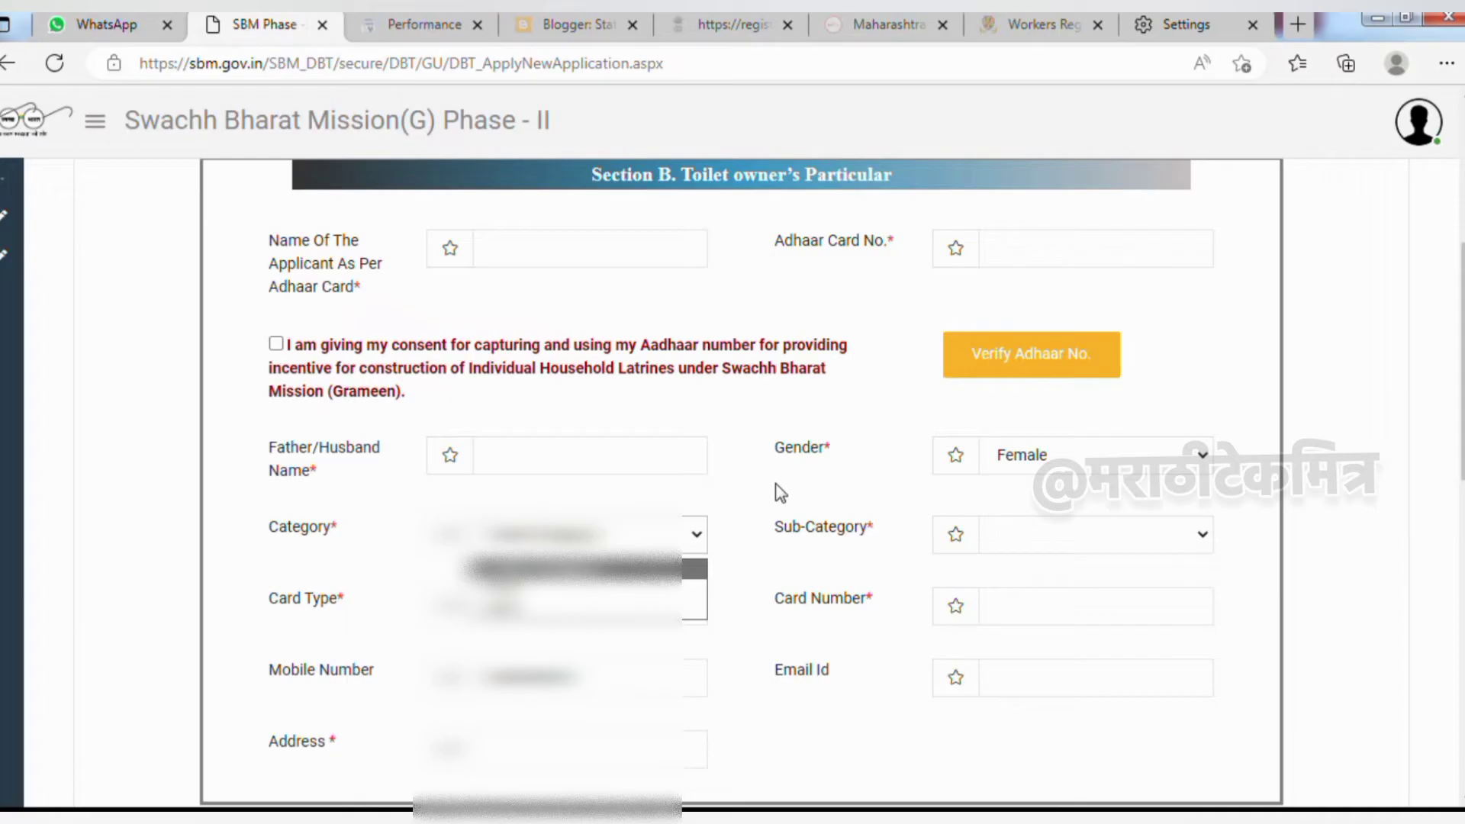
click(772, 707)
scroll(774, 712, down, 5)
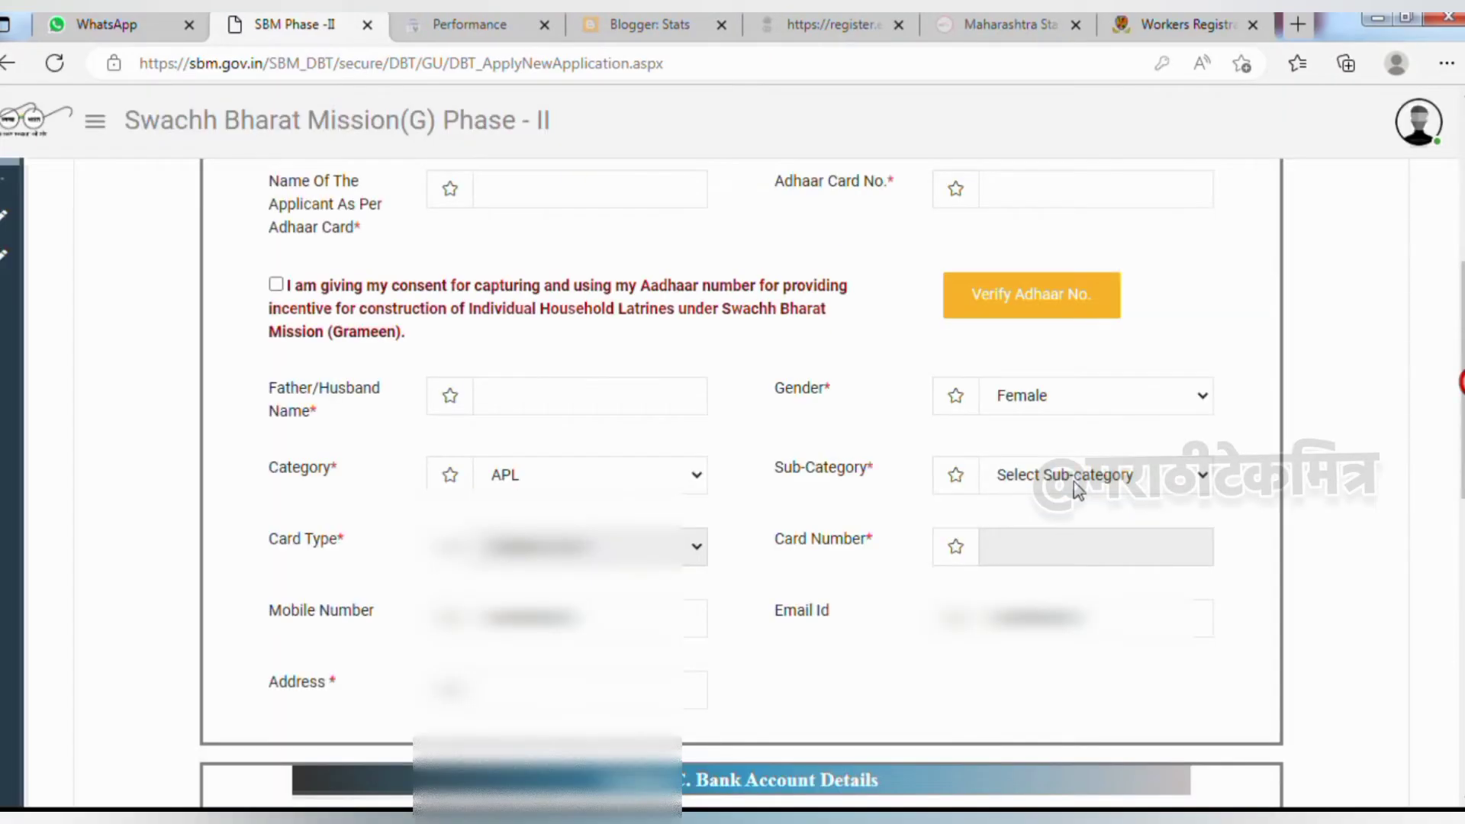
click(1062, 482)
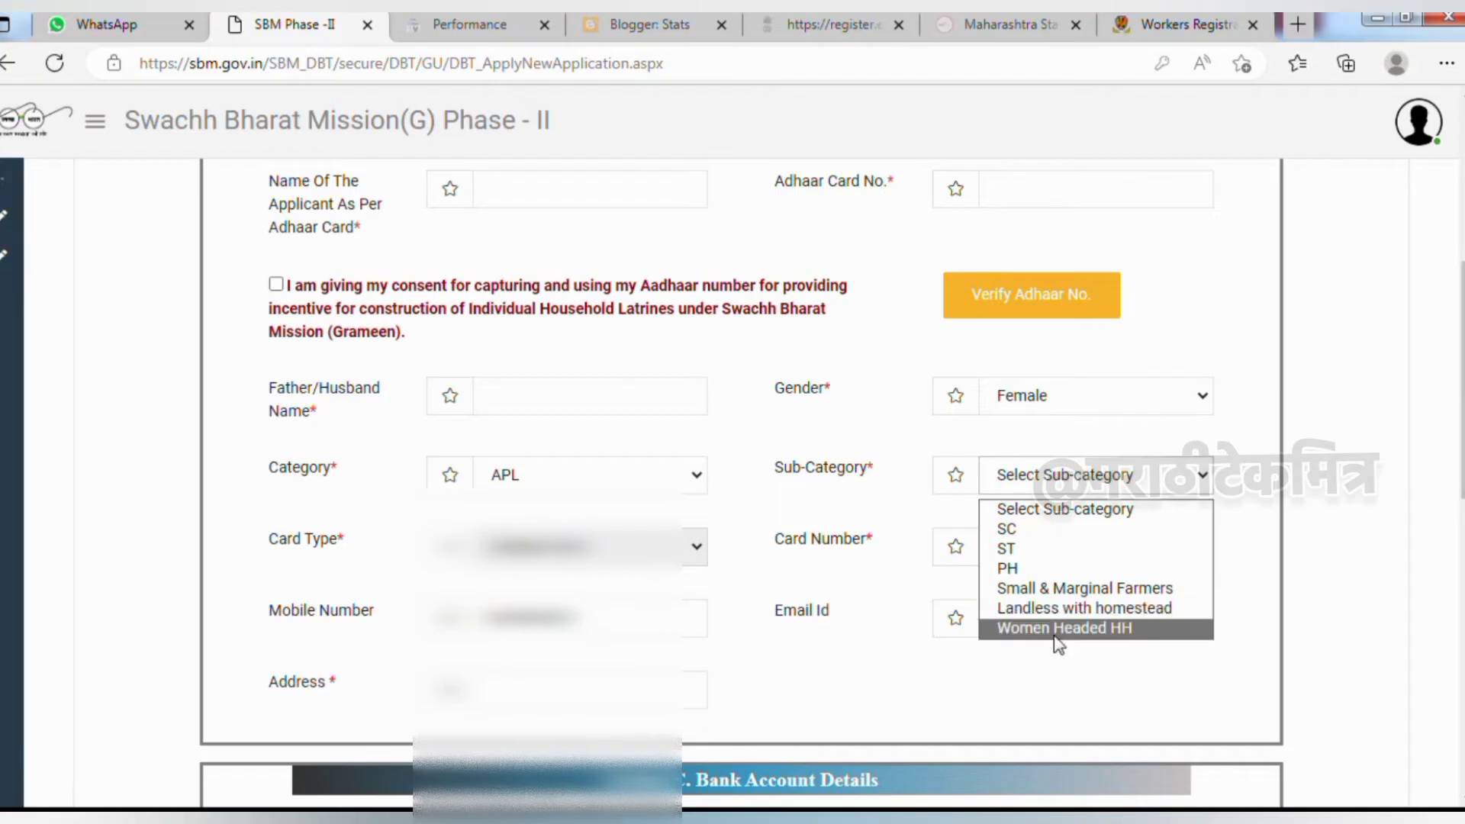
Choose Small & Marginal Farmers as sub-category and revise the owner's mobile number and address
click(1061, 627)
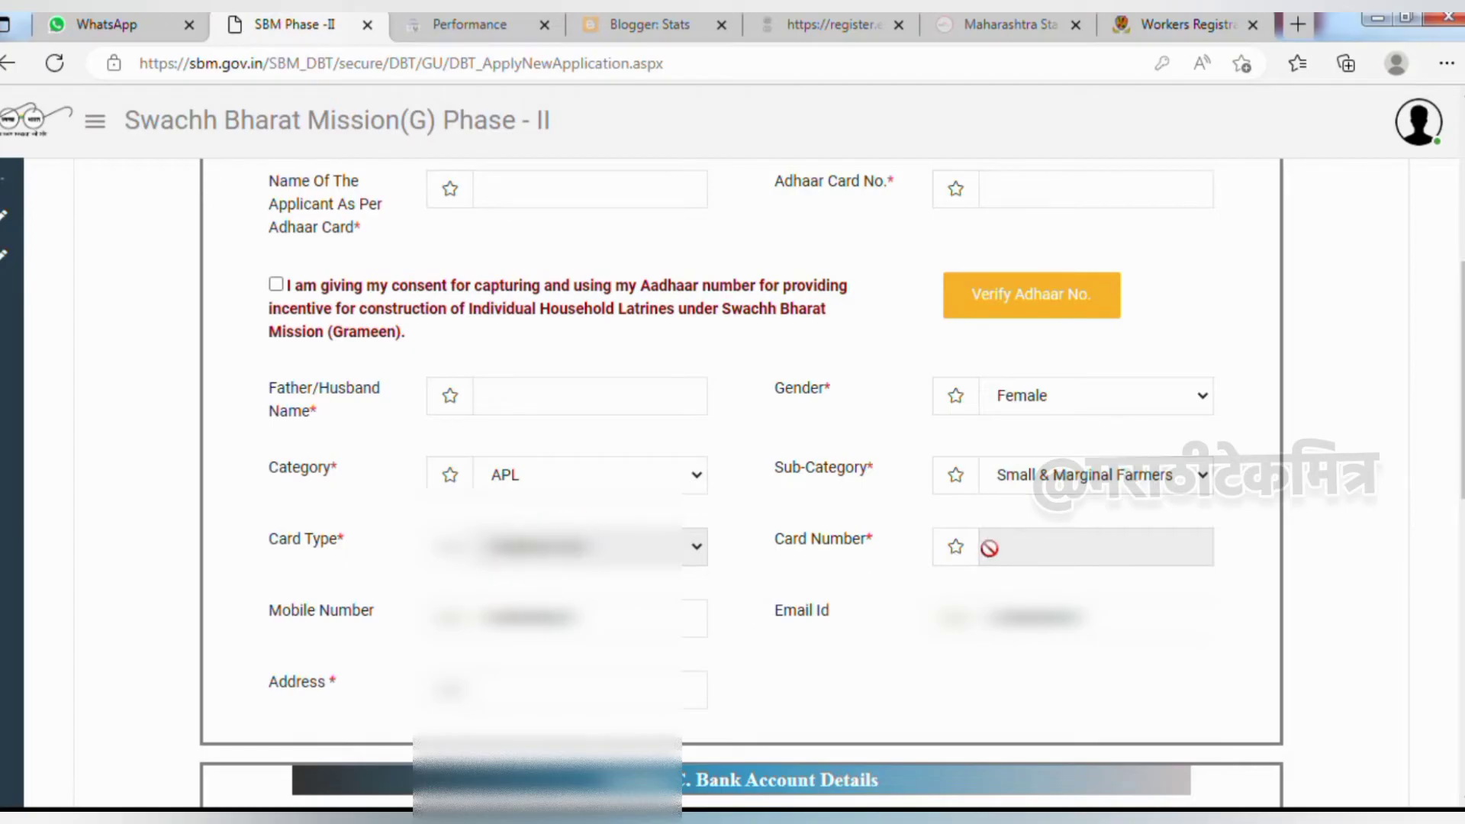
scroll(543, 461, down, 1)
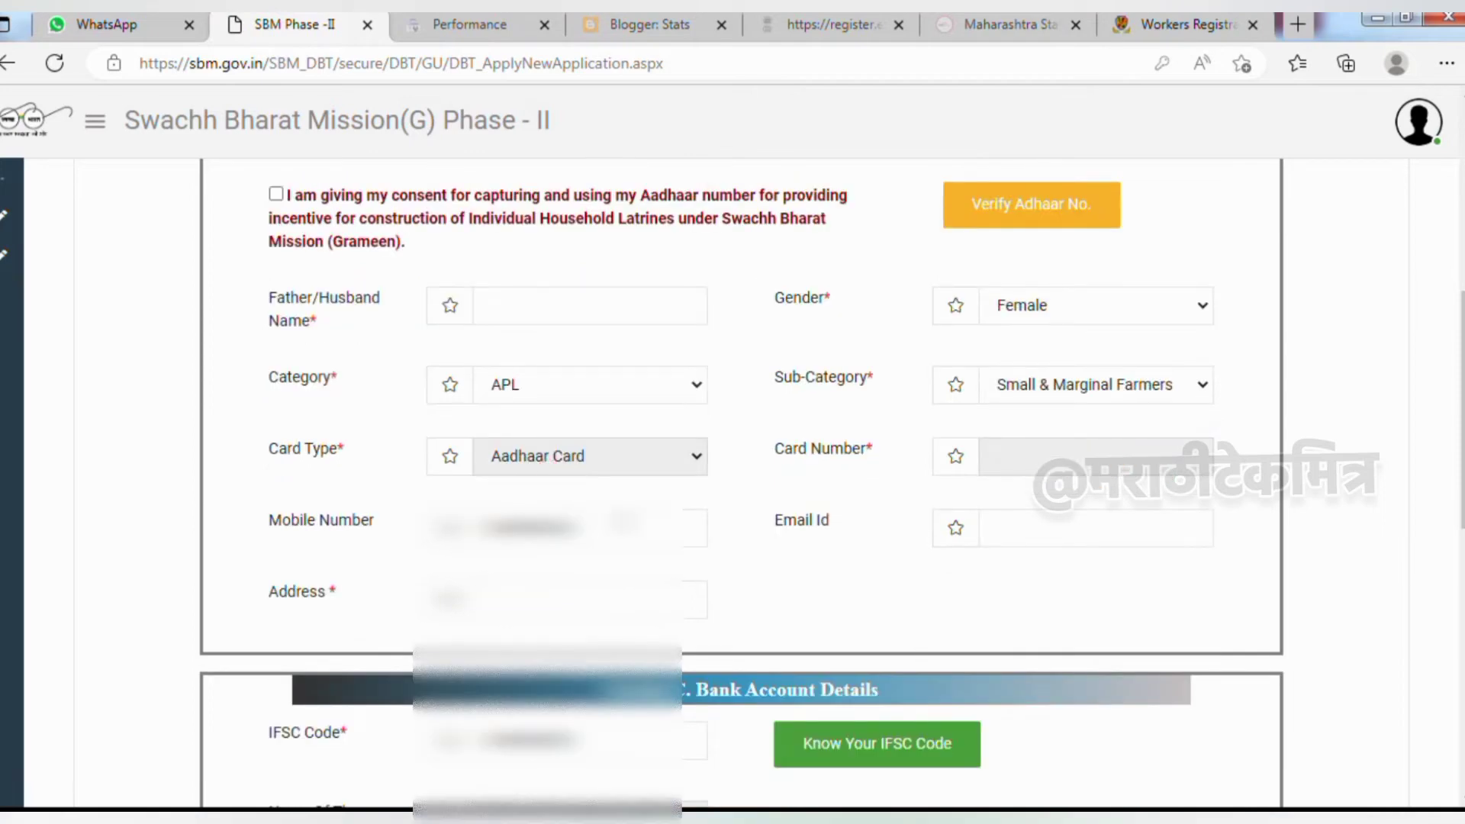
click(565, 530)
key(BackSpace)
key(BackSpace)
key(BackSpace)
key(BackSpace)
key(BackSpace)
key(BackSpace)
key(BackSpace)
key(BackSpace)
key(BackSpace)
key(BackSpace)
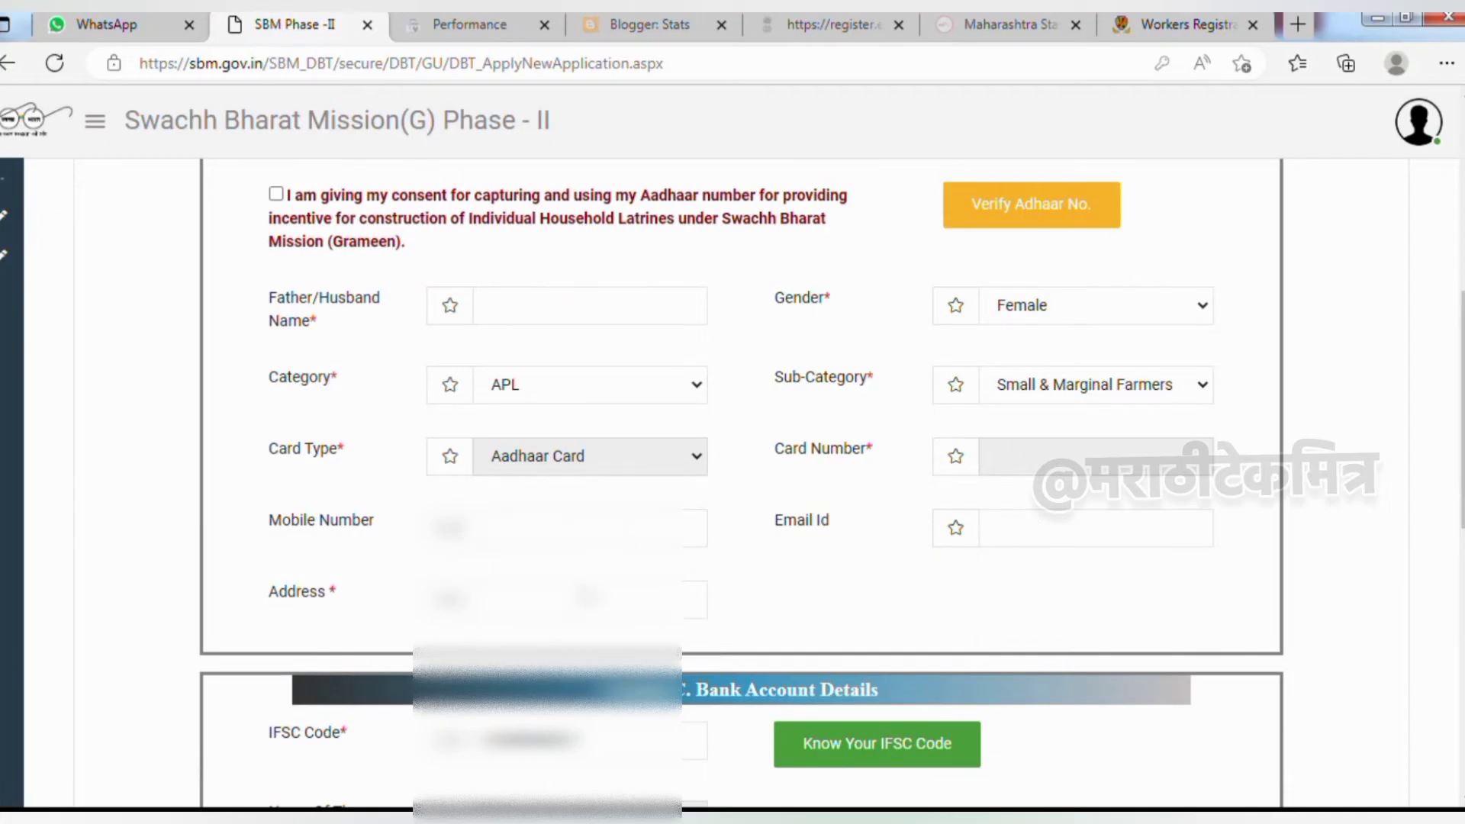
click(491, 601)
scroll(348, 270, down, 5)
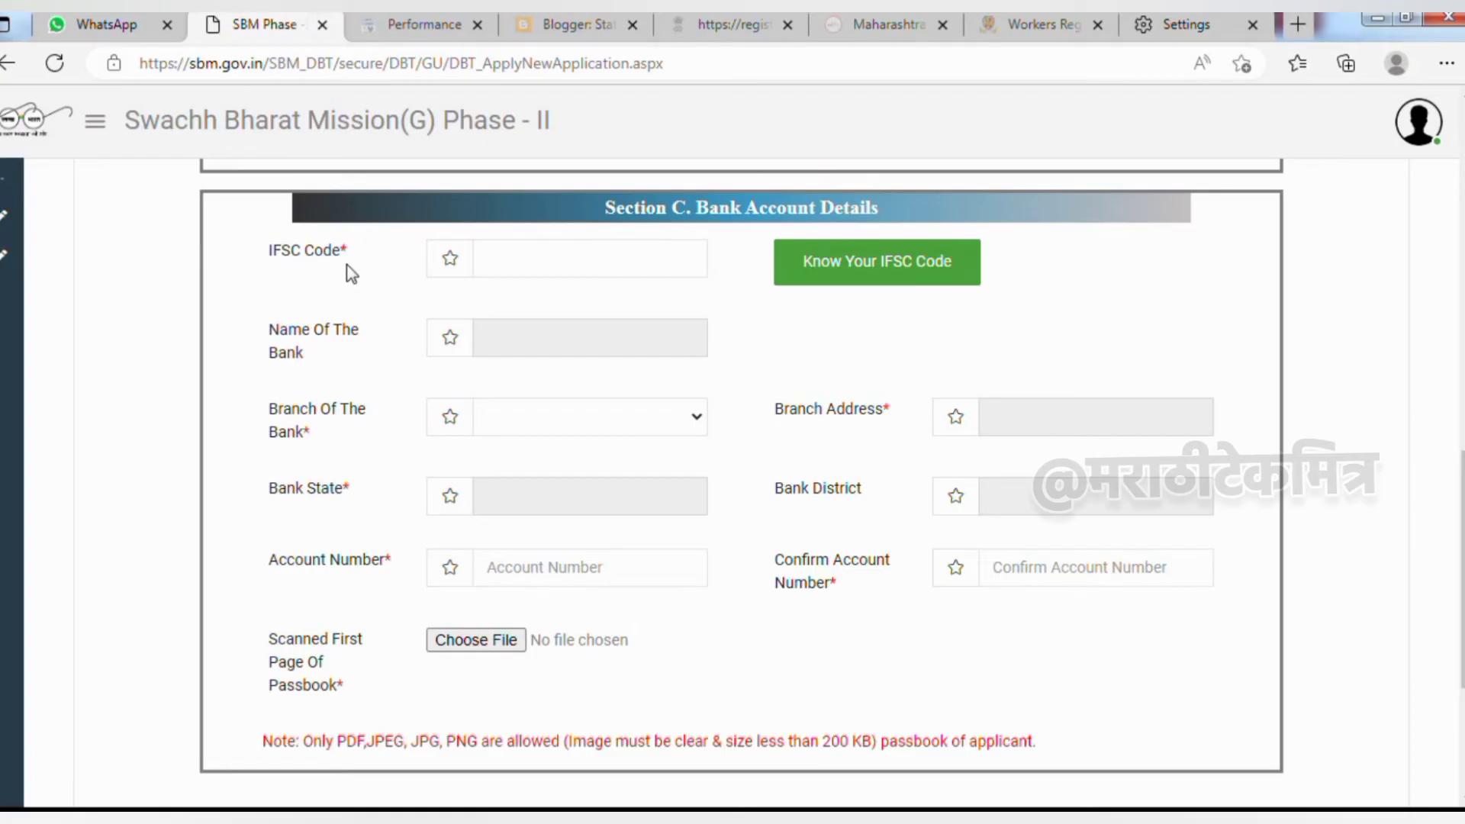
Review the bank name and branch fields and the 200 KB passbook limit, then apply
triple_click(267, 330)
click(277, 398)
triple_click(277, 396)
click(789, 428)
drag(878, 740, 821, 740)
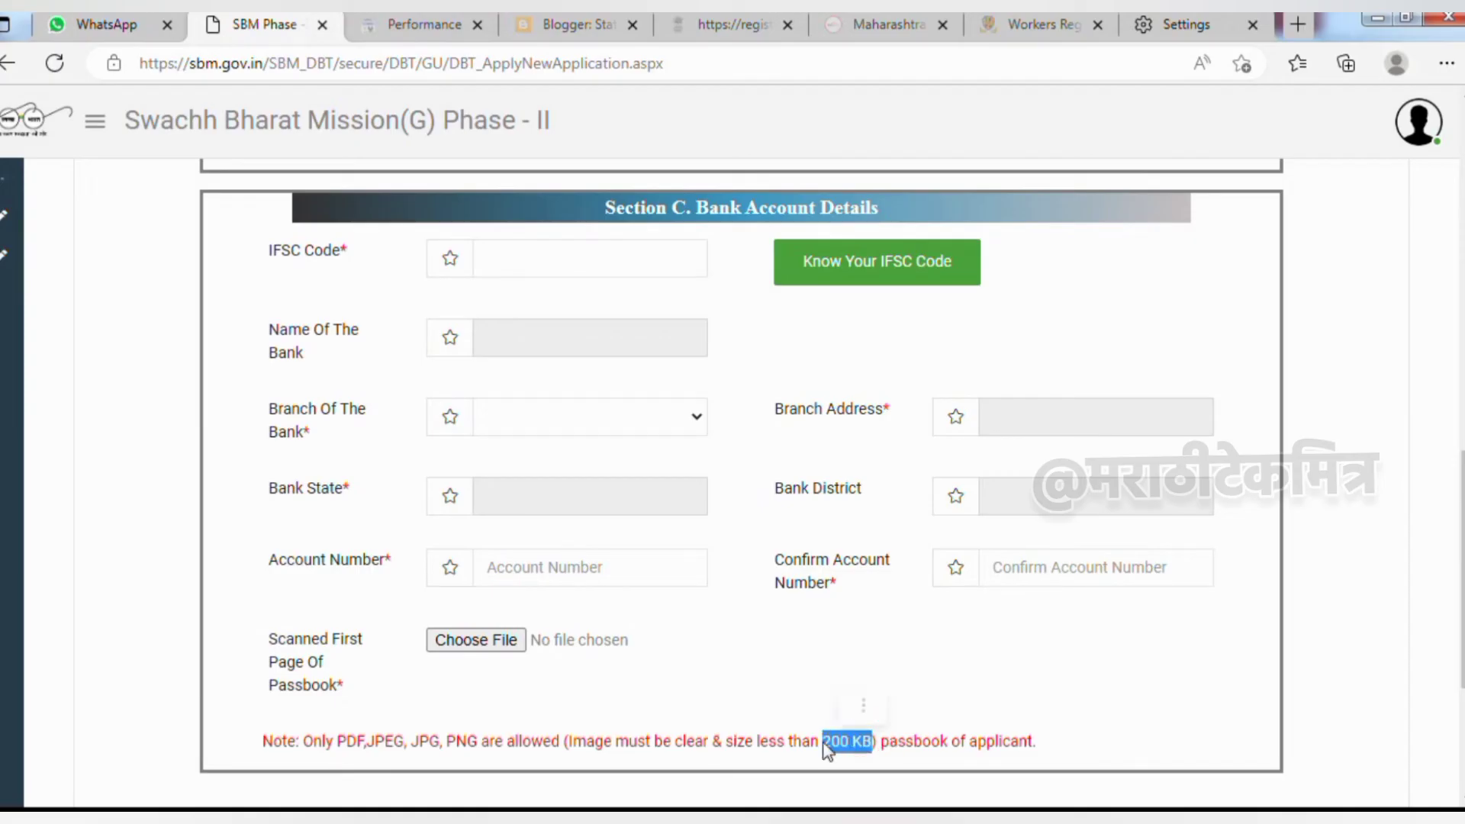
click(783, 740)
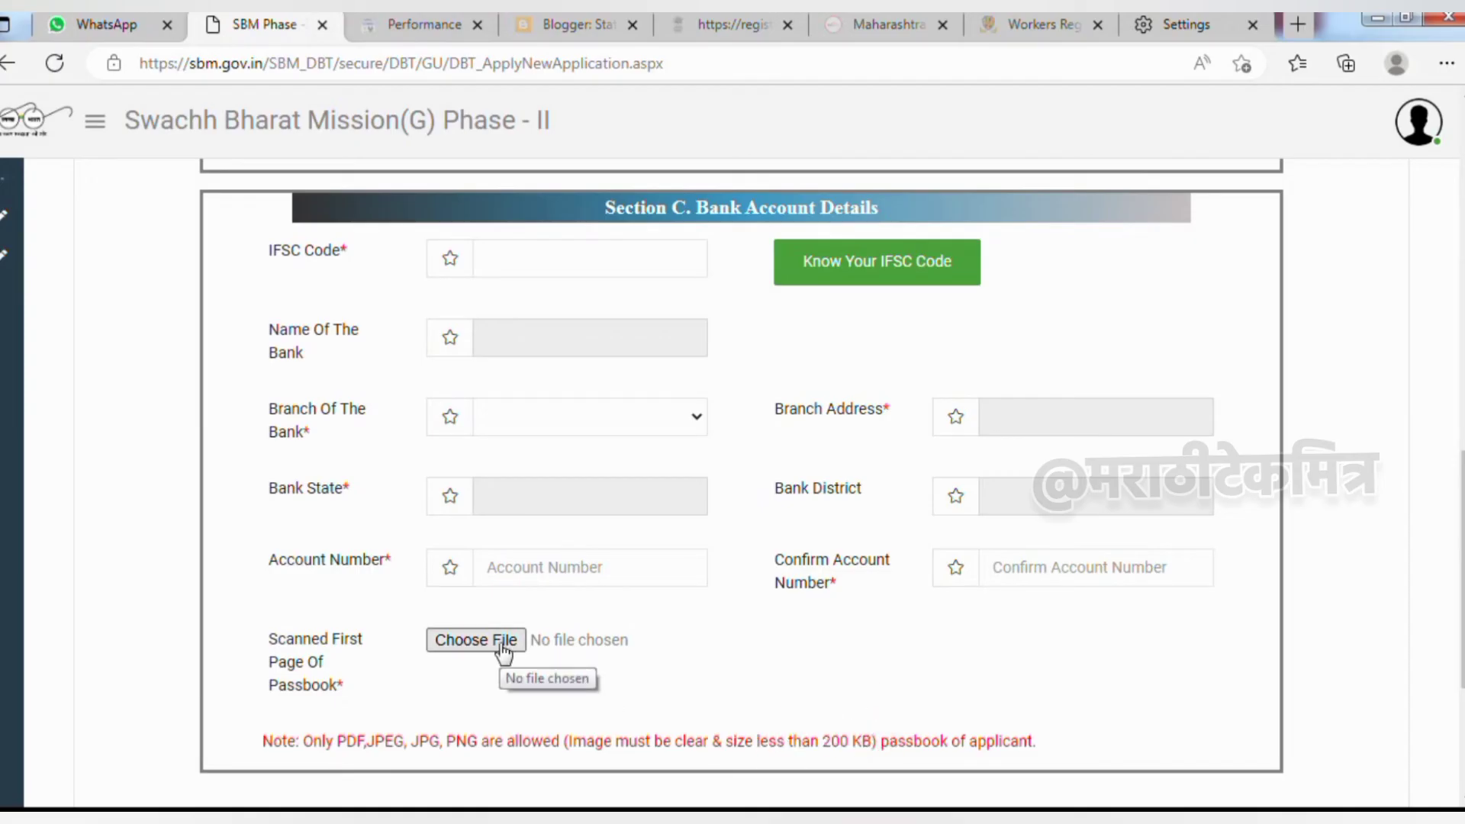
click(386, 738)
scroll(751, 534, down, 4)
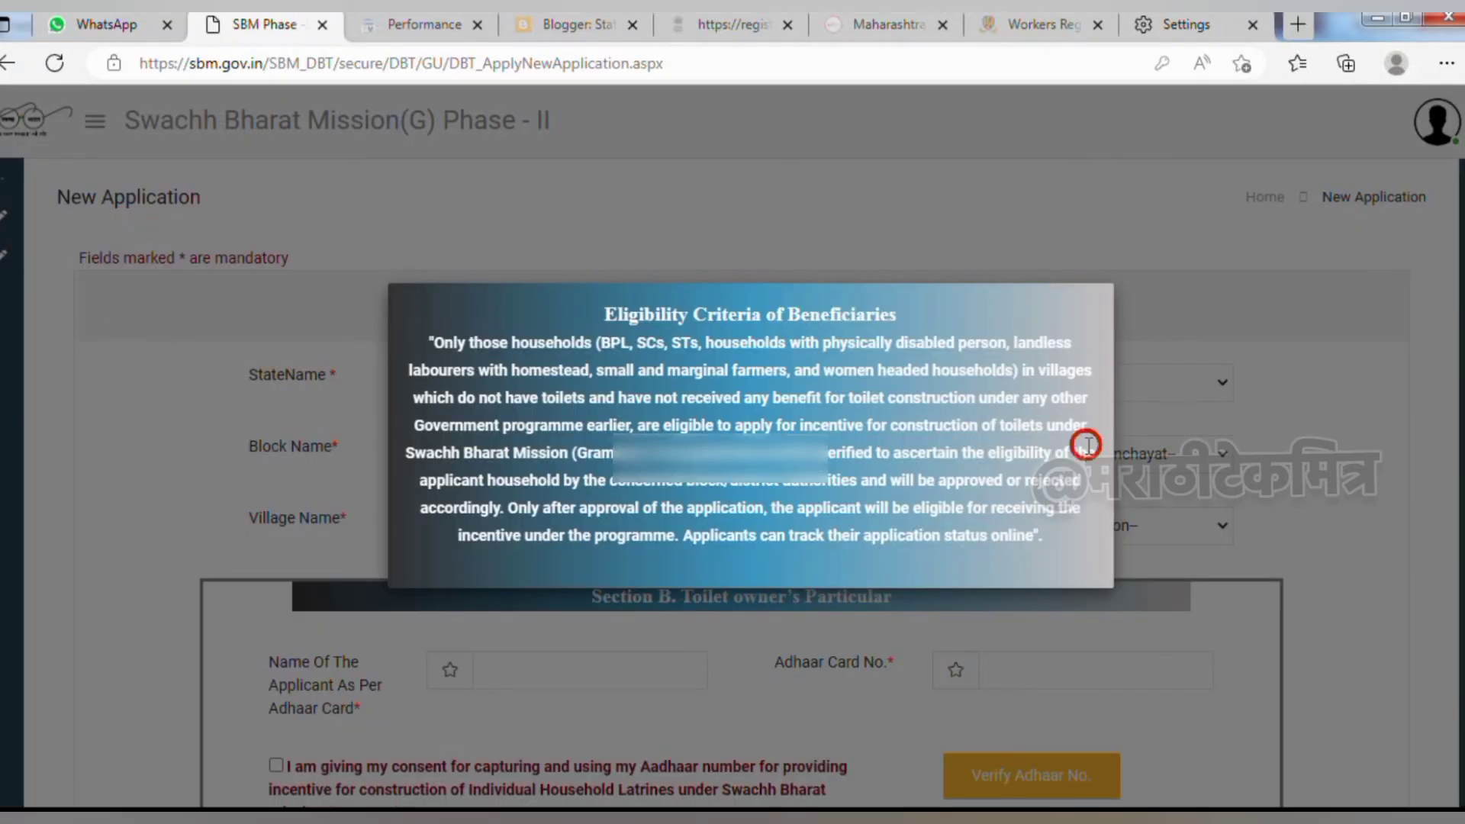
Dismiss the eligibility notice and view submitted applications, showing status Application Received
click(257, 441)
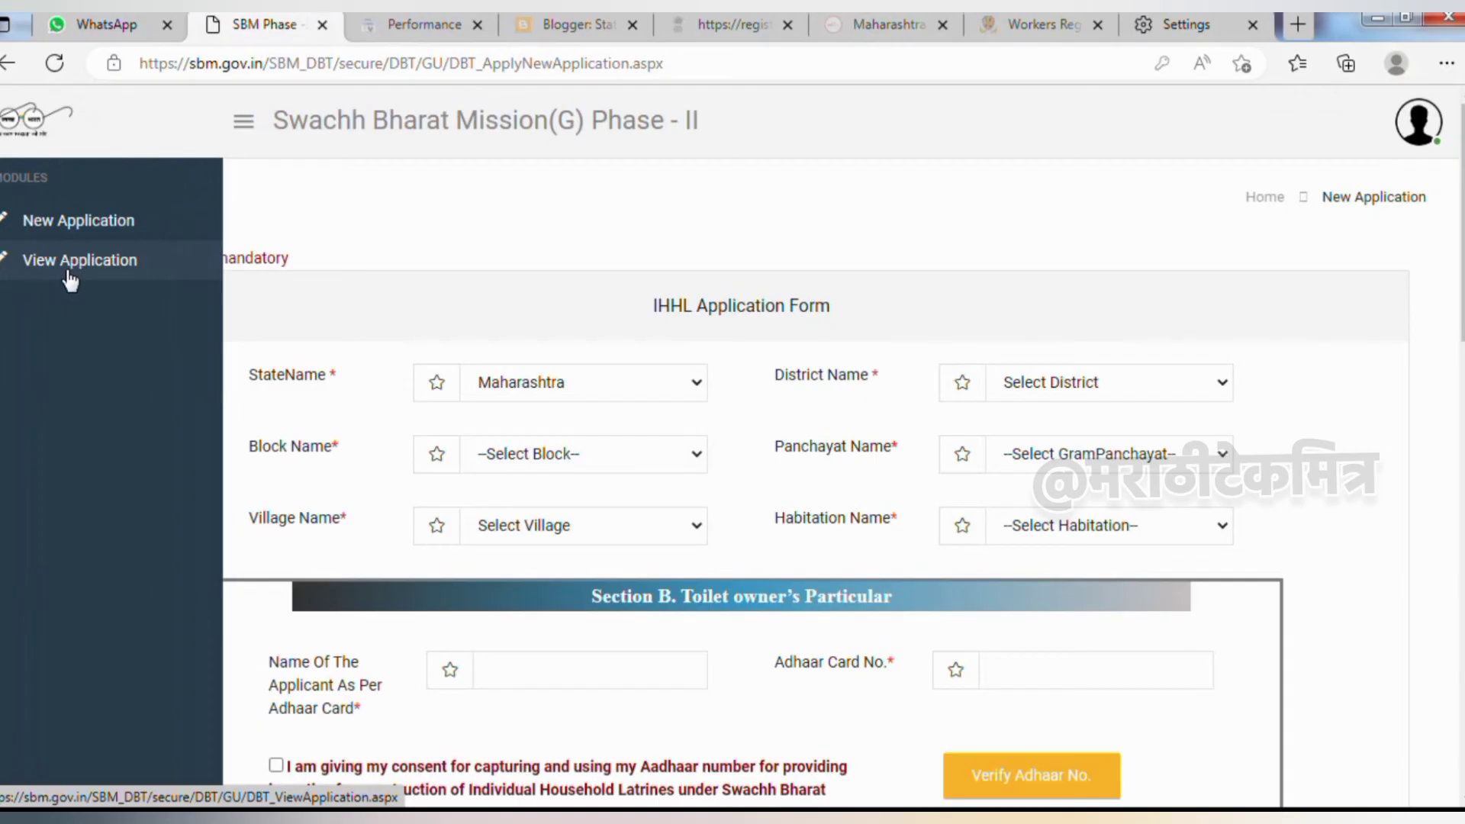
click(68, 271)
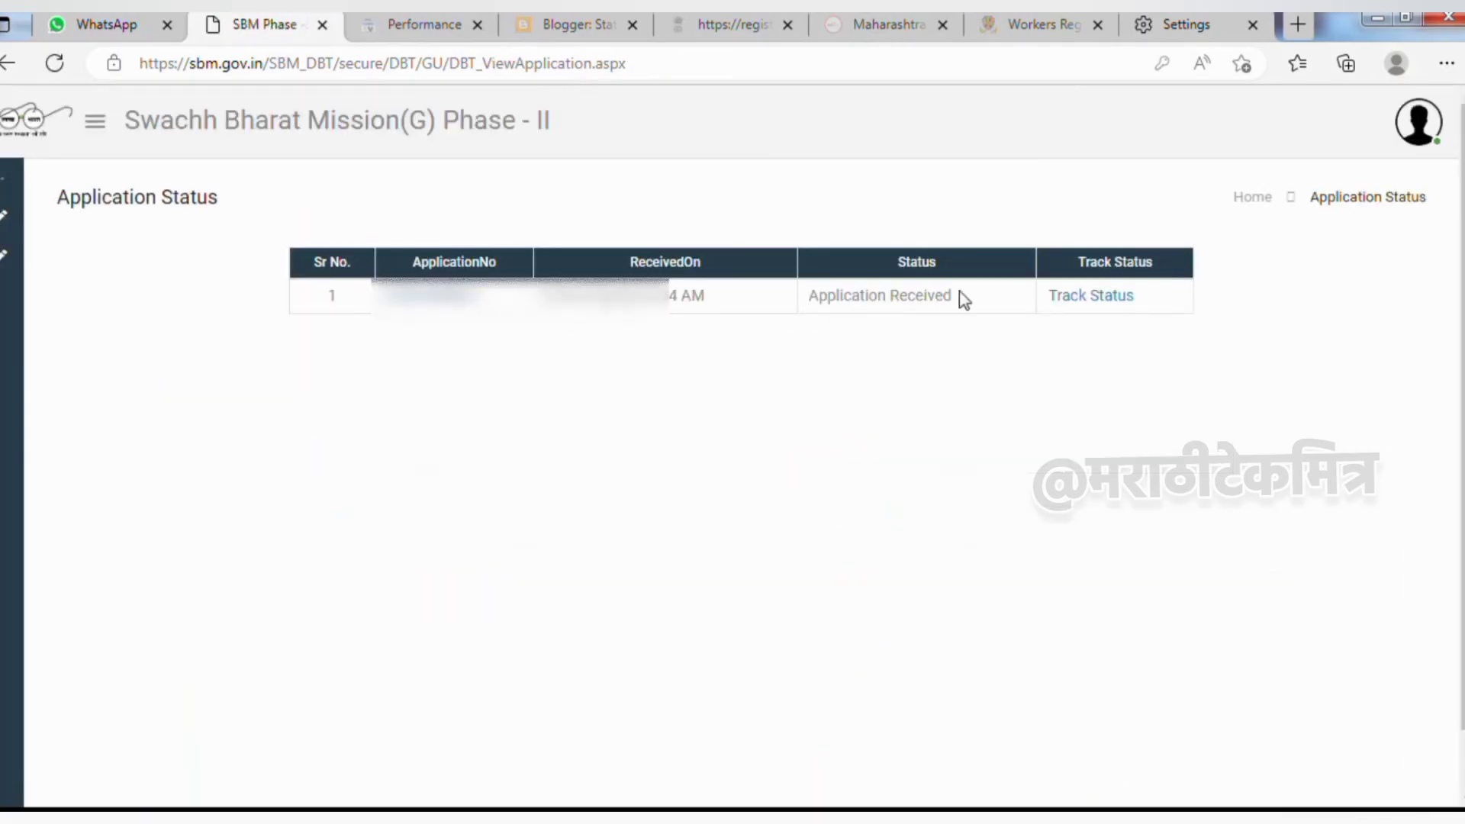
drag(959, 295, 850, 336)
click(849, 336)
Track the application's status: Application Received completed on 03-03-2024, geotagging and incentive stages pending
click(1085, 299)
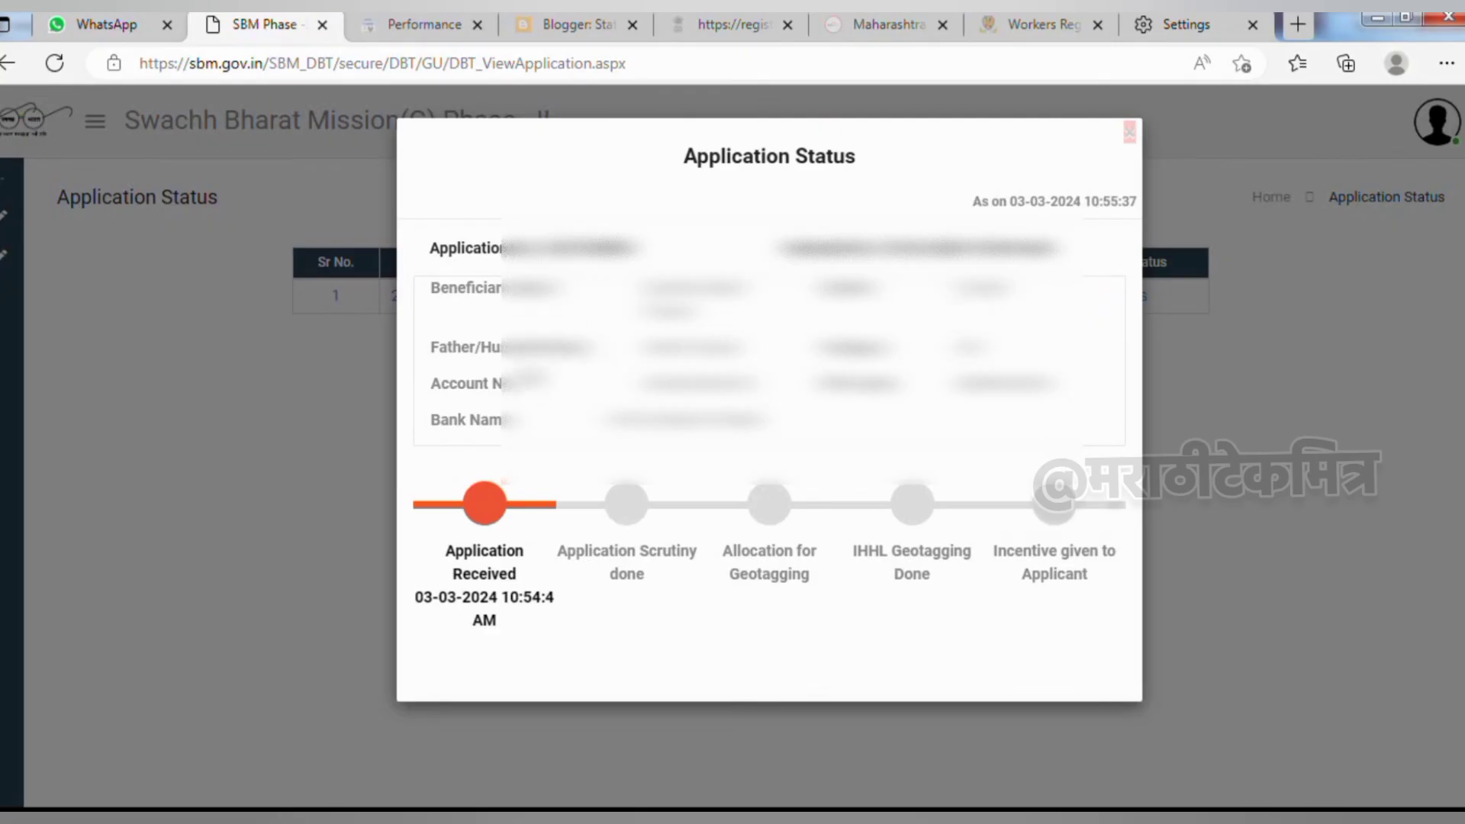
drag(539, 621, 510, 588)
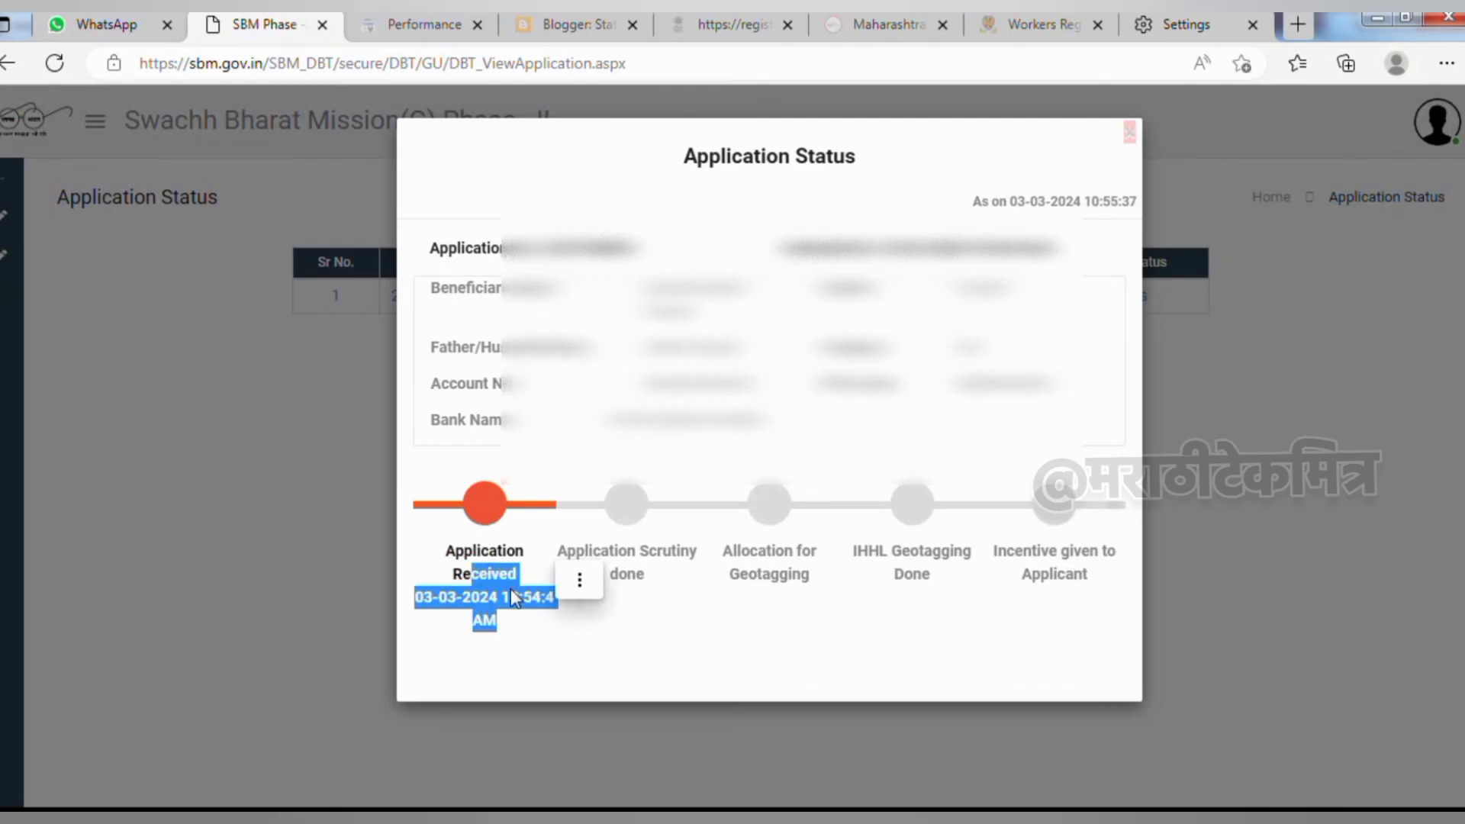
click(510, 588)
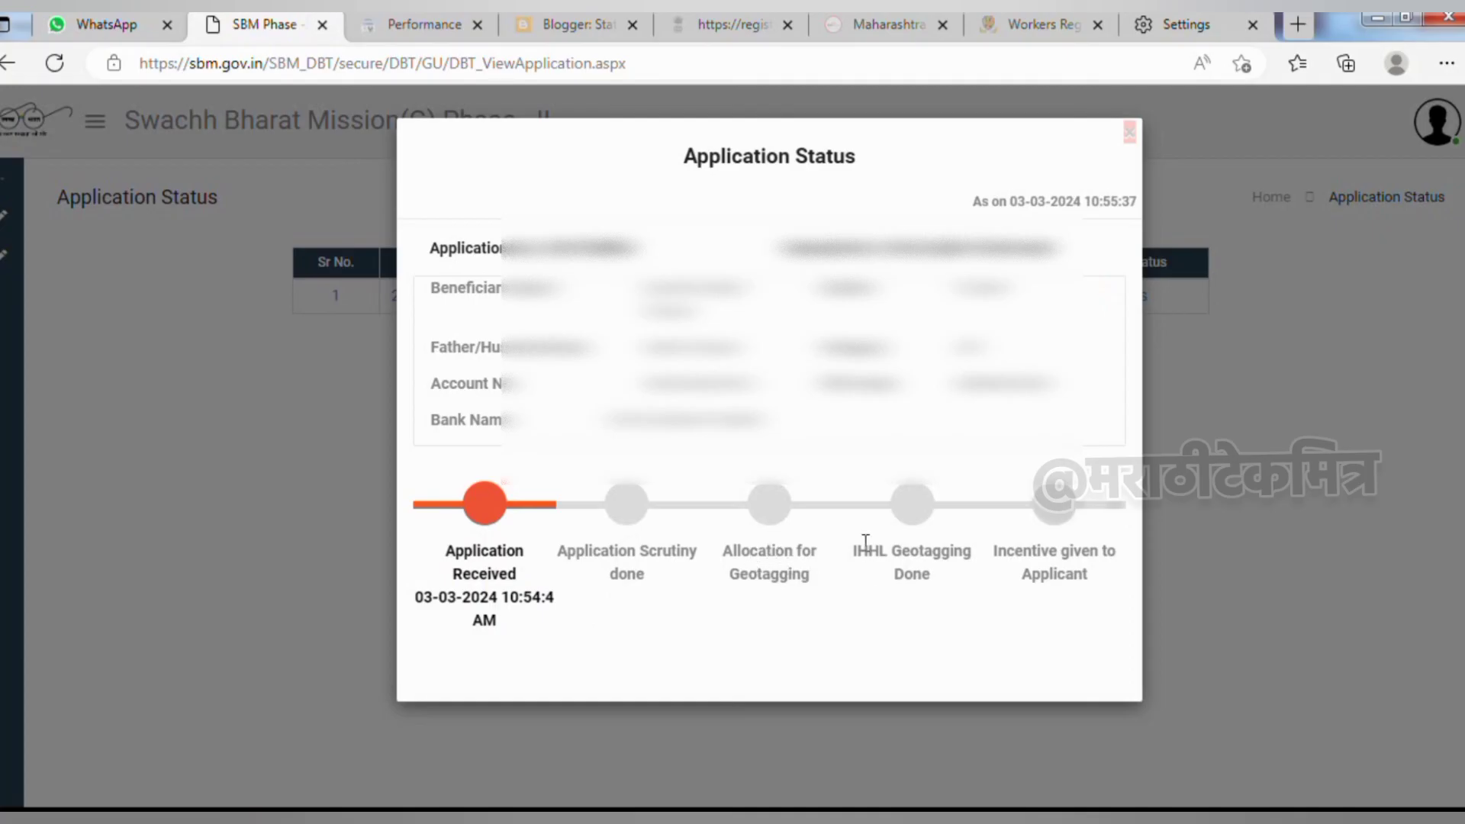
drag(852, 551, 951, 599)
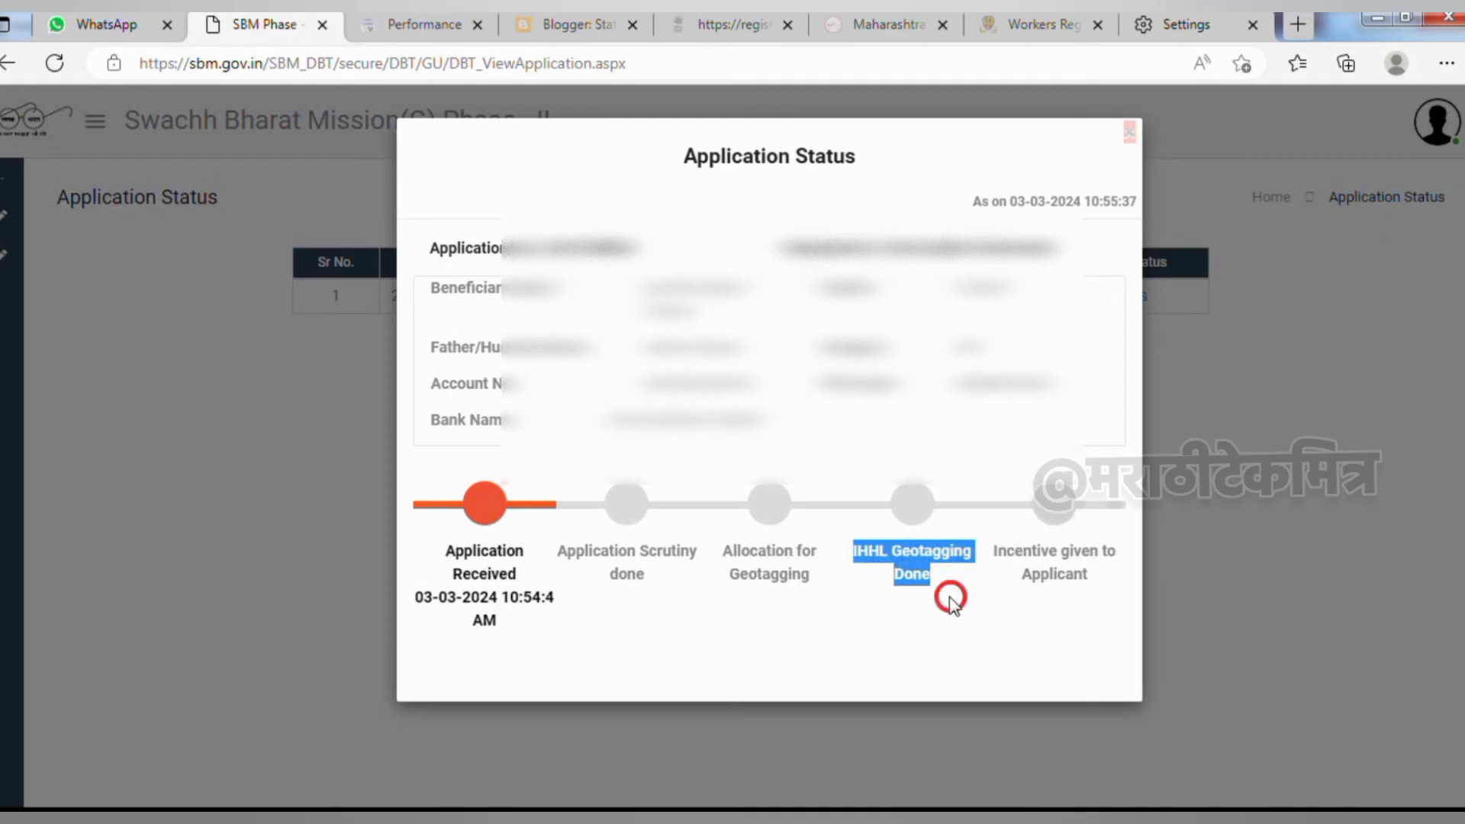
drag(996, 551, 1090, 580)
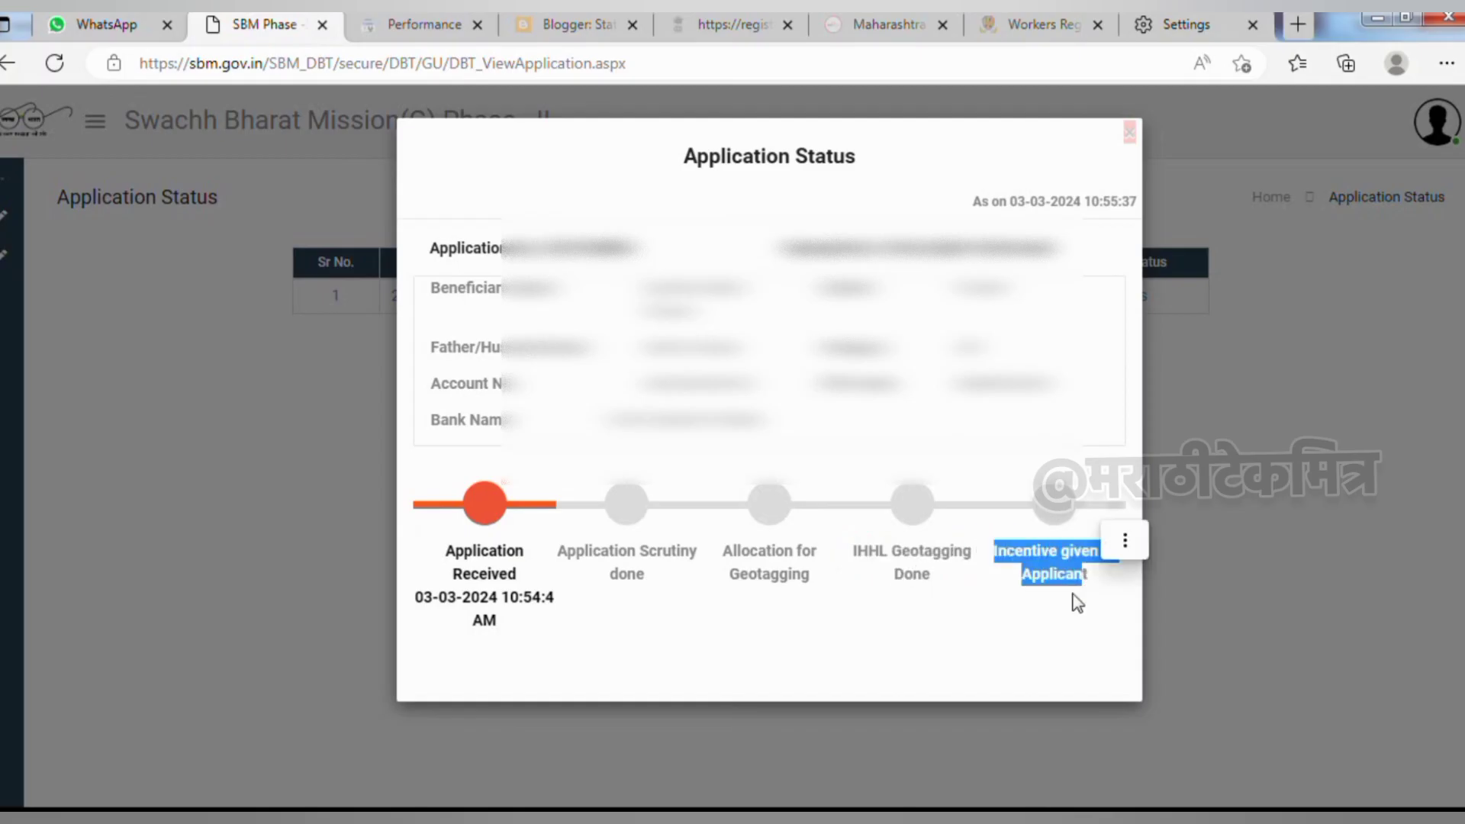
click(1124, 539)
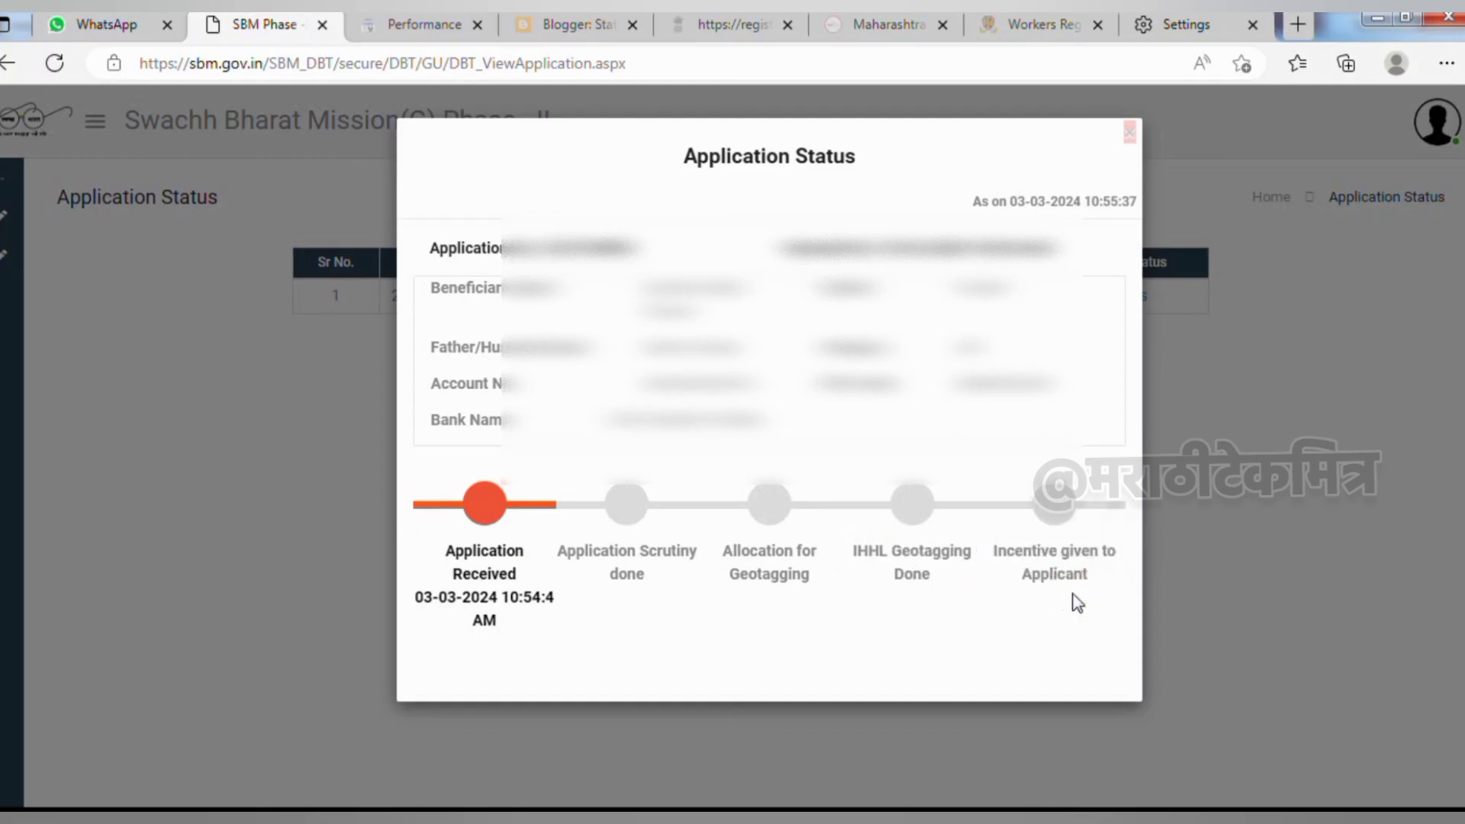